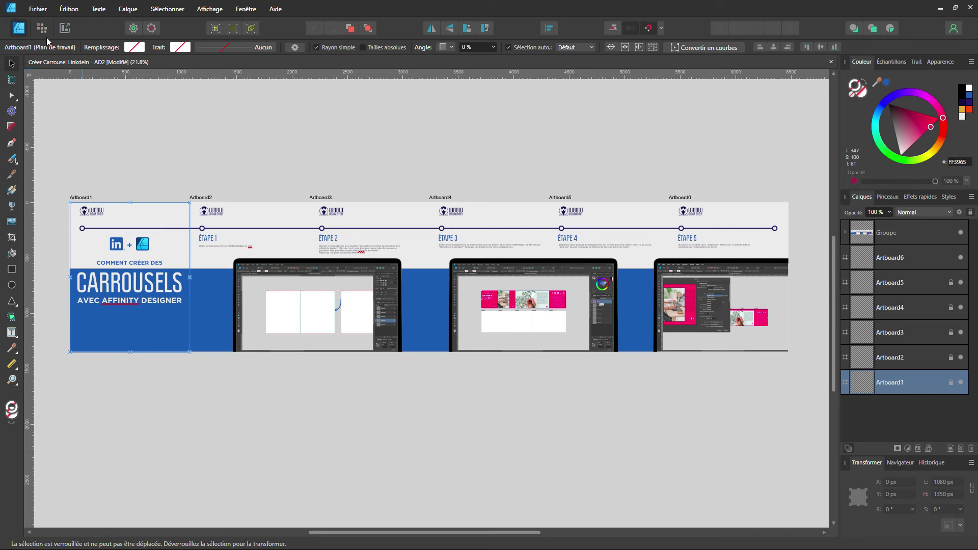
# Create a new blank 1080 × 1350 px document from the 'Publication portrait réseaux sociaux' preset
pyautogui.click(38, 9)
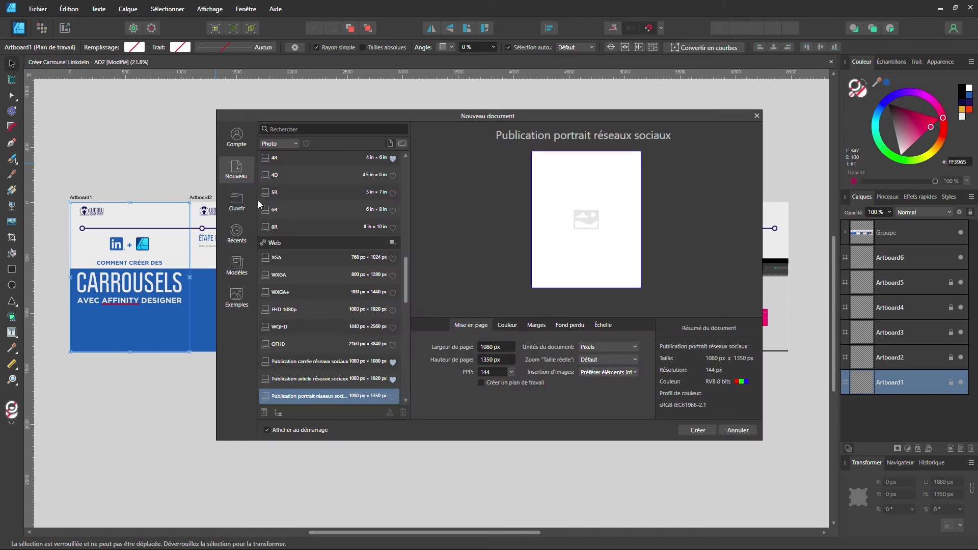
pyautogui.click(316, 399)
pyautogui.click(696, 430)
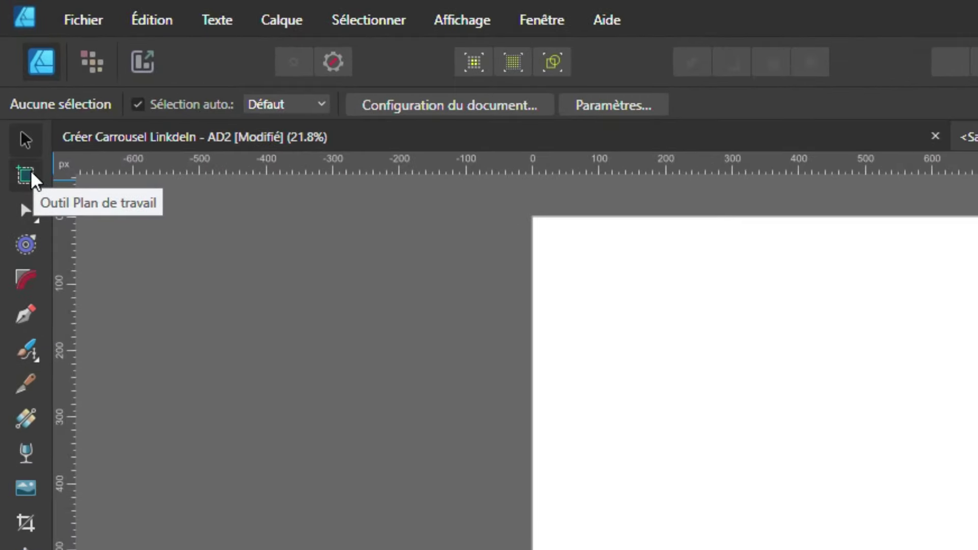
# Insert five 1080 × 1350 px artboards side by side using the Artboard tool
pyautogui.click(12, 80)
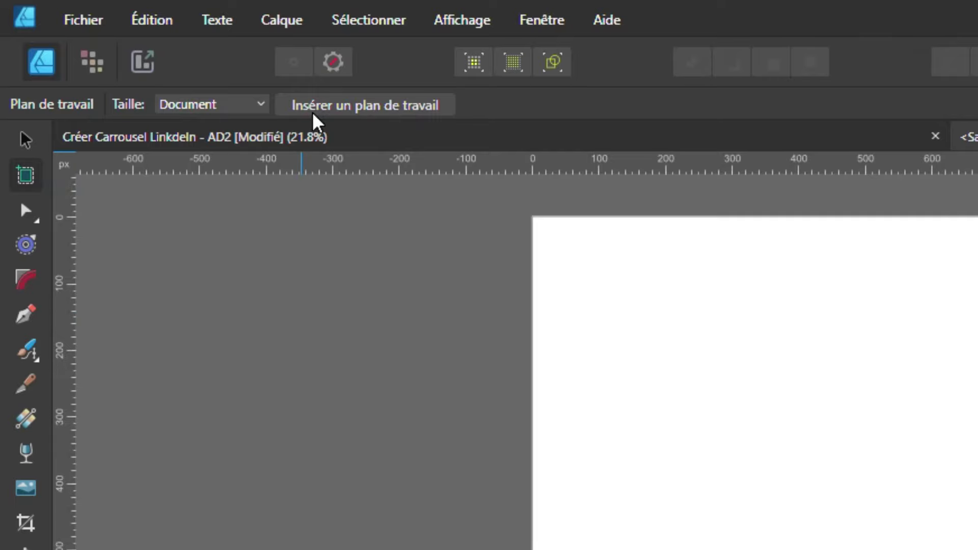
pyautogui.click(314, 113)
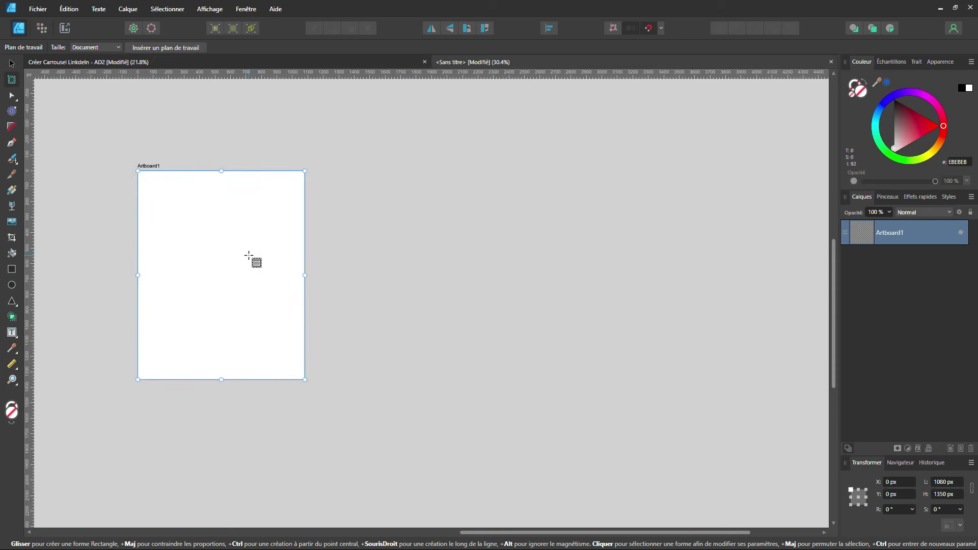
pyautogui.click(155, 47)
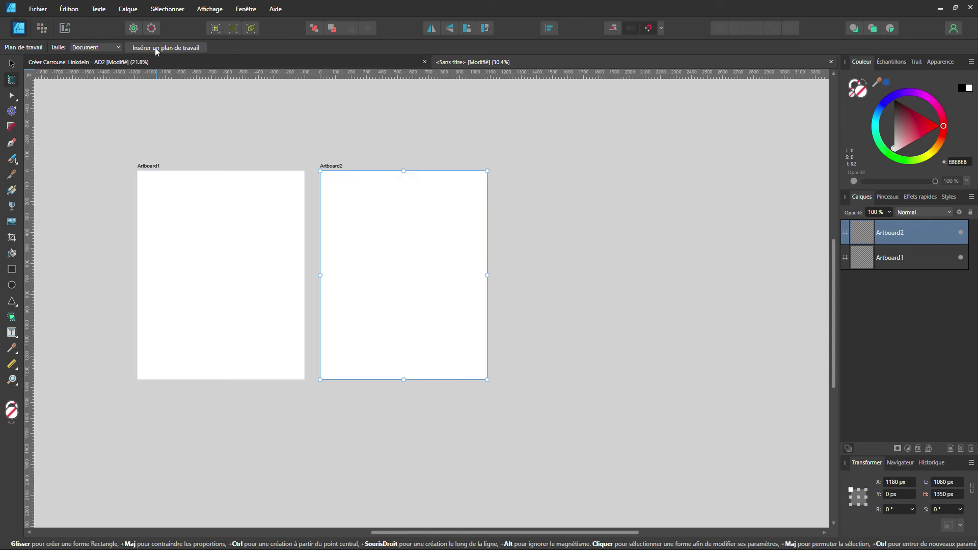
pyautogui.click(155, 47)
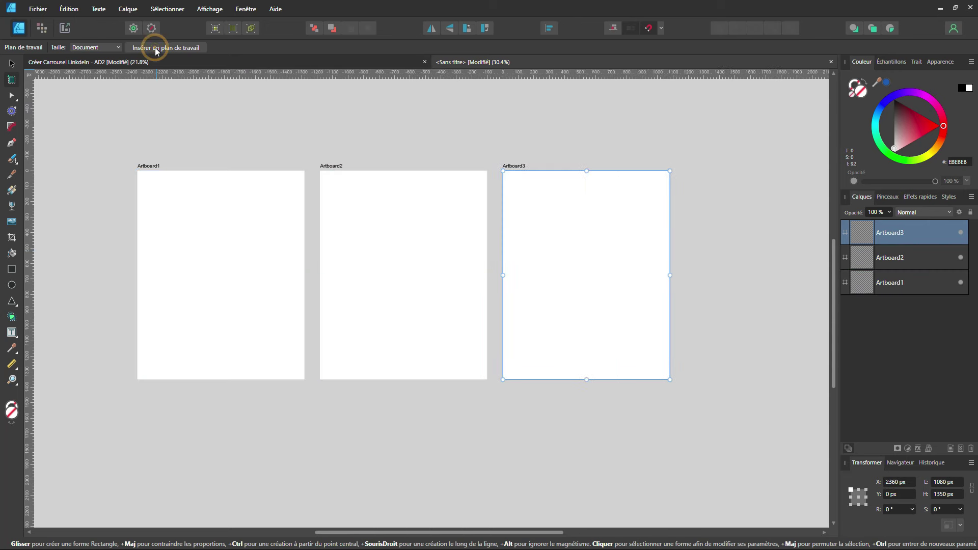
pyautogui.click(155, 47)
pyautogui.scroll(-3, 515, 278)
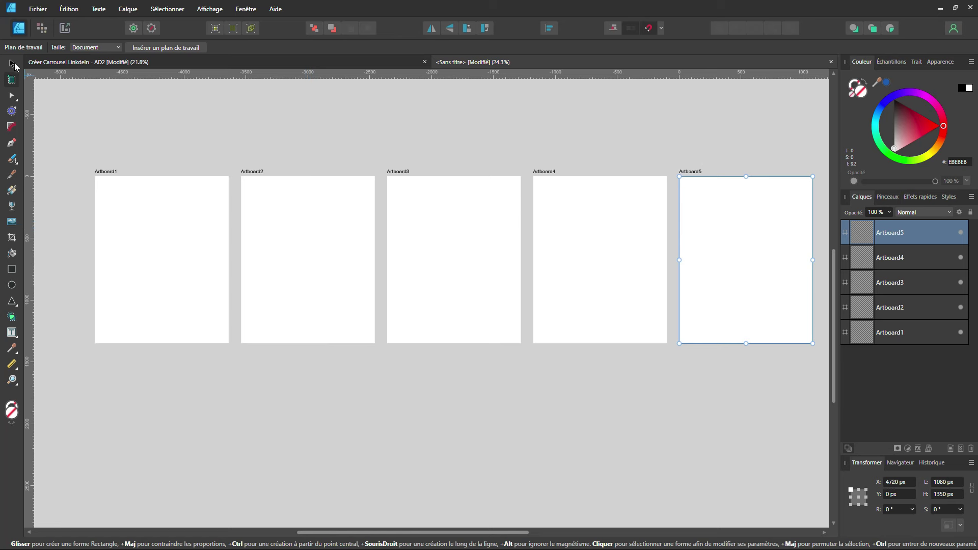
pyautogui.click(13, 65)
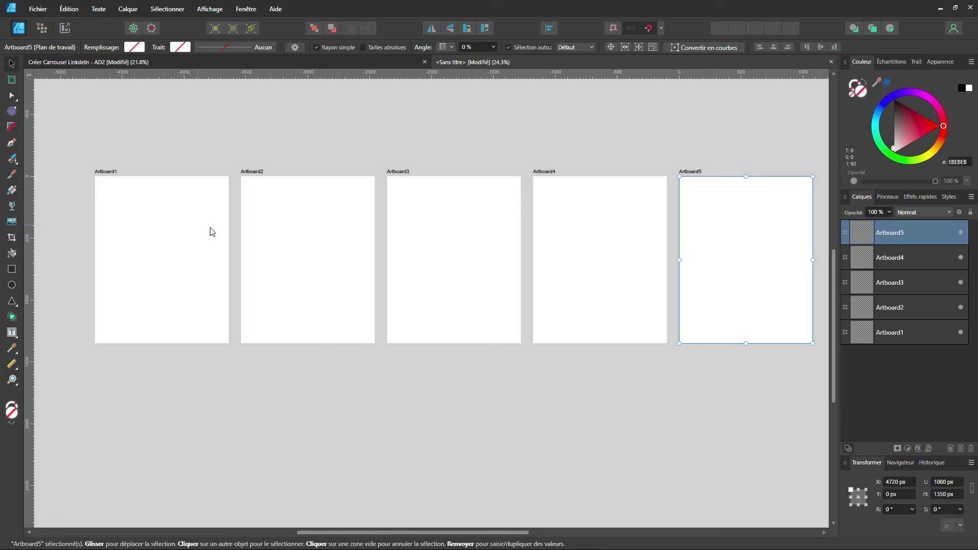
pyautogui.click(661, 28)
pyautogui.click(662, 28)
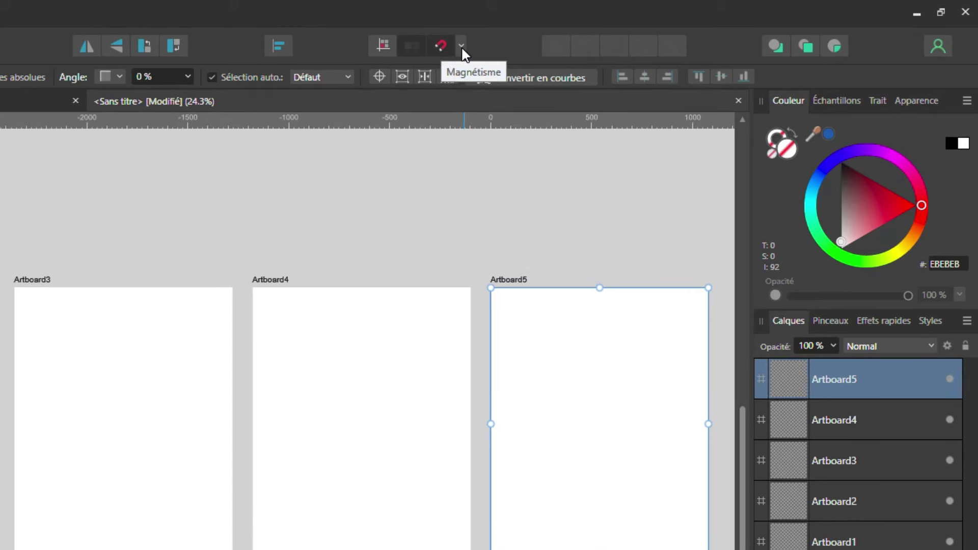
pyautogui.click(461, 46)
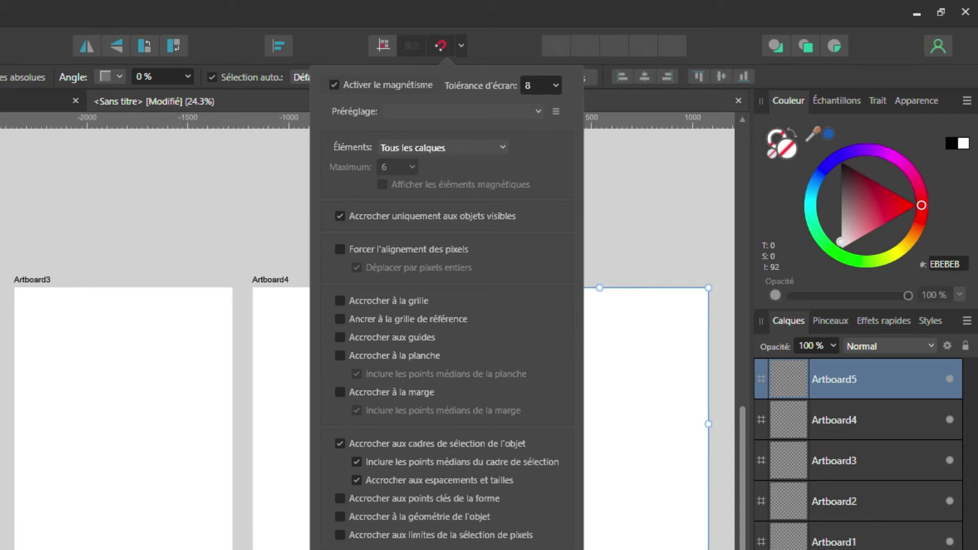
pyautogui.click(301, 218)
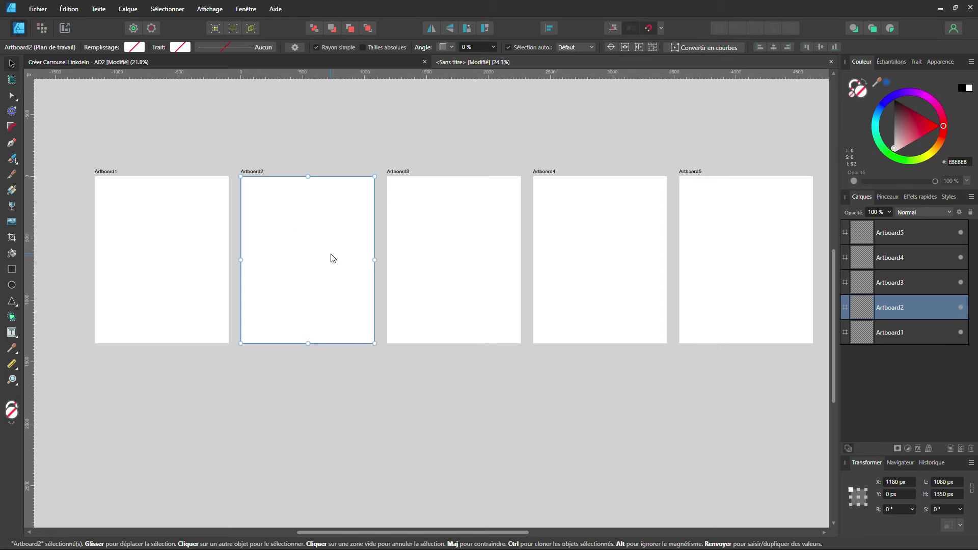
# Slide Artboard2 through Artboard5 left so each snaps against its neighbour without gaps
pyautogui.moveTo(314, 258); pyautogui.dragTo(304, 258)
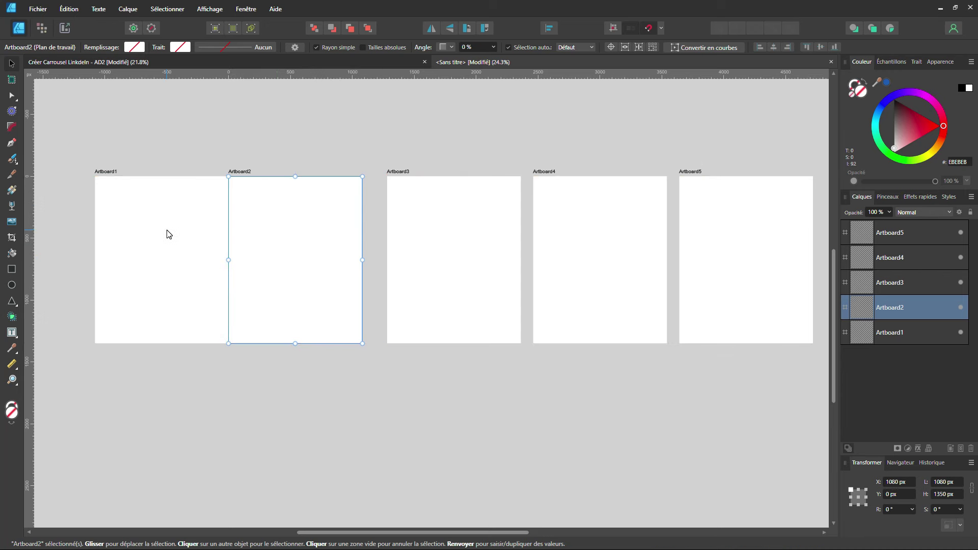
pyautogui.click(438, 250)
pyautogui.moveTo(460, 247); pyautogui.dragTo(440, 252)
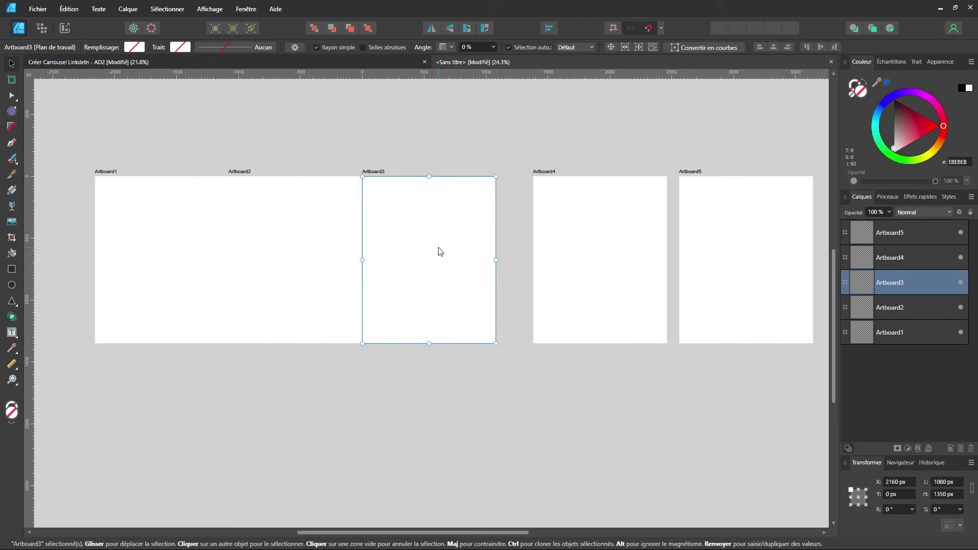
pyautogui.click(586, 250)
pyautogui.moveTo(609, 250); pyautogui.dragTo(577, 253)
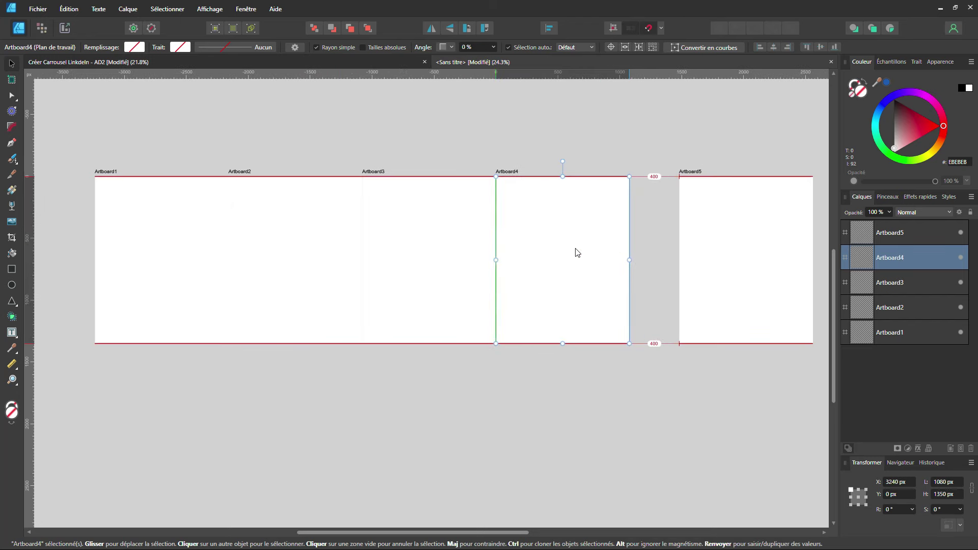
pyautogui.moveTo(719, 251); pyautogui.dragTo(669, 251)
pyautogui.scroll(-1, 647, 426)
pyautogui.click(493, 189)
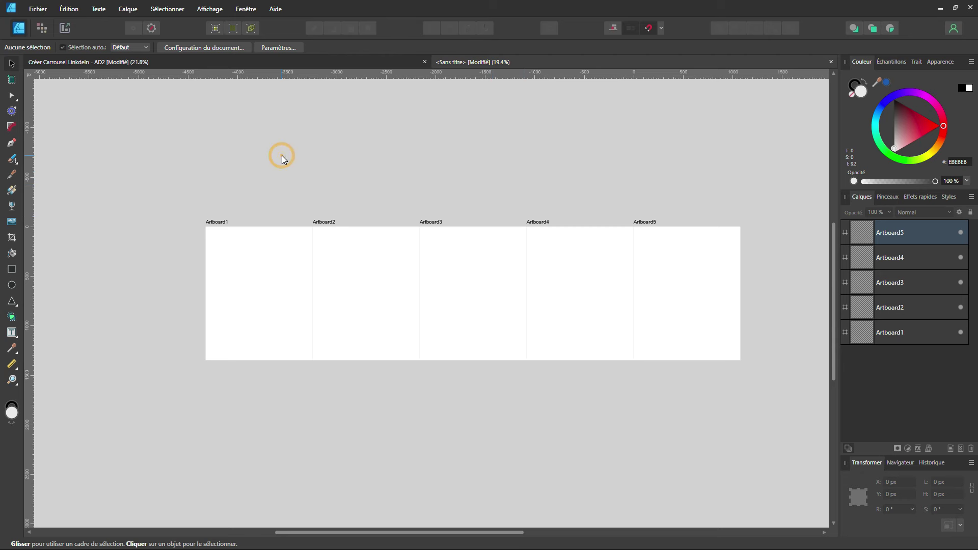
# Draw a rectangle above the artboards spanning Artboard1's left edge to Artboard5's right edge
pyautogui.moveTo(340, 131); pyautogui.dragTo(355, 162)
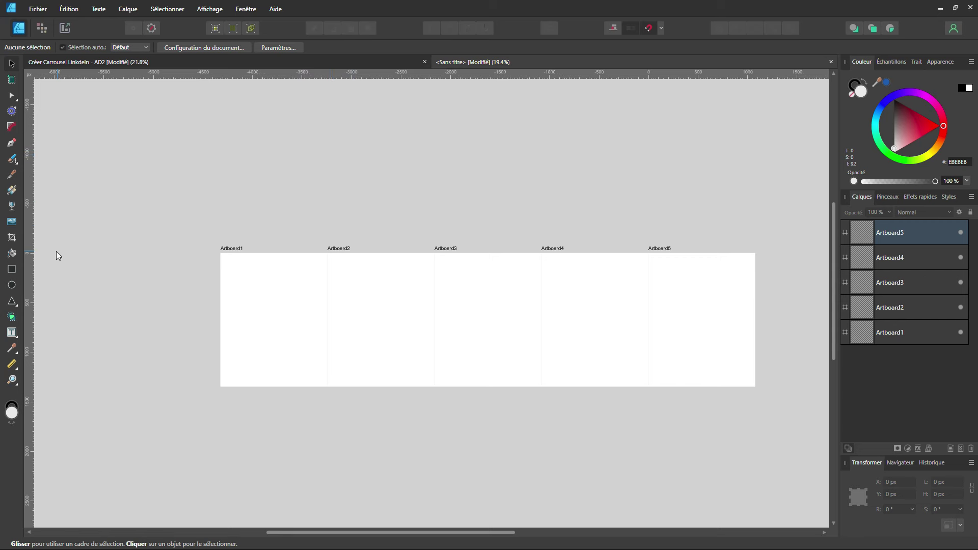
pyautogui.click(12, 270)
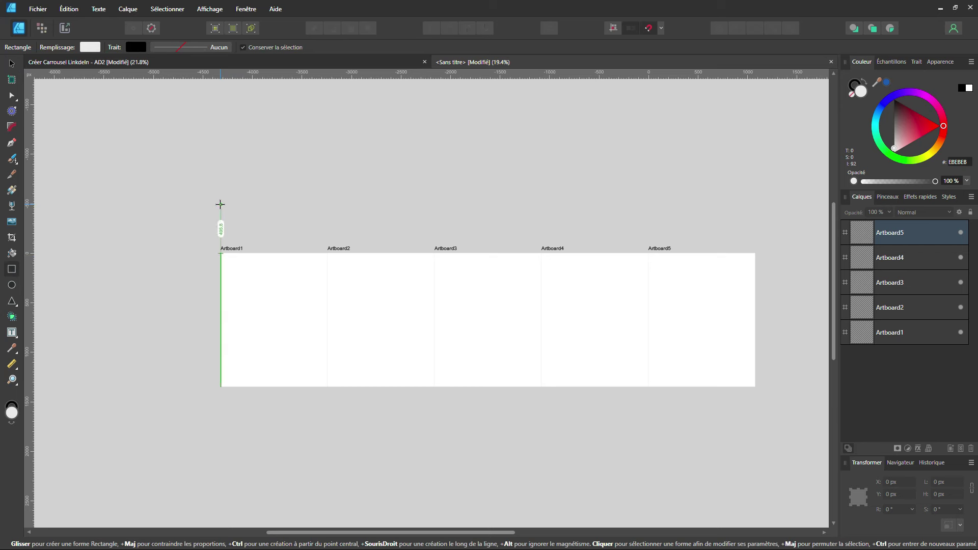
pyautogui.moveTo(221, 205); pyautogui.dragTo(753, 211)
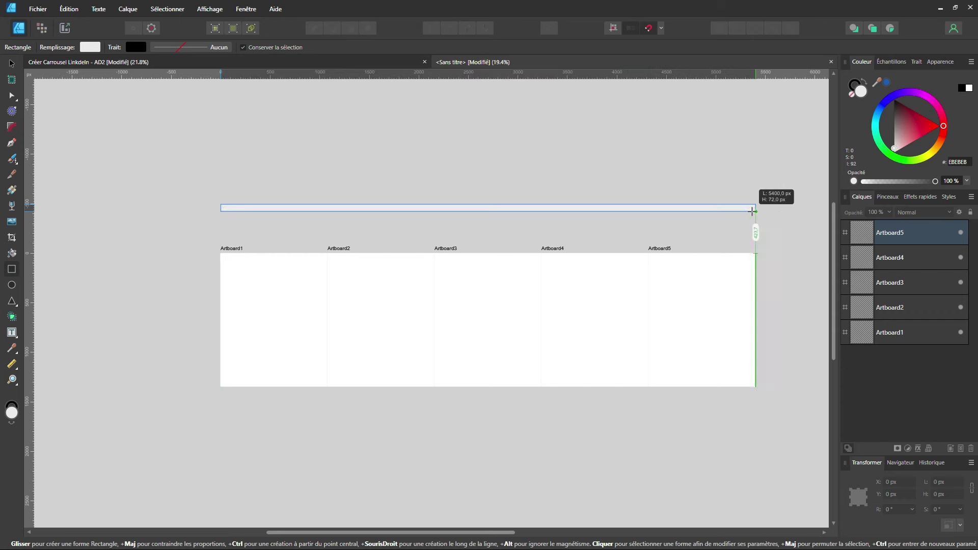
pyautogui.moveTo(752, 210); pyautogui.dragTo(757, 103)
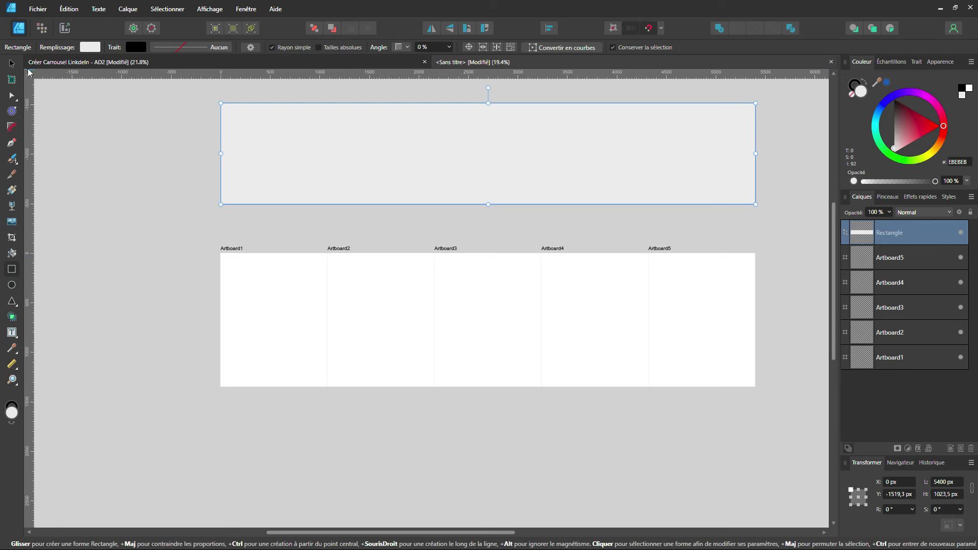
# Set the rectangle's height to 1350 px and give it a magenta pink #FF006F fill
pyautogui.click(11, 63)
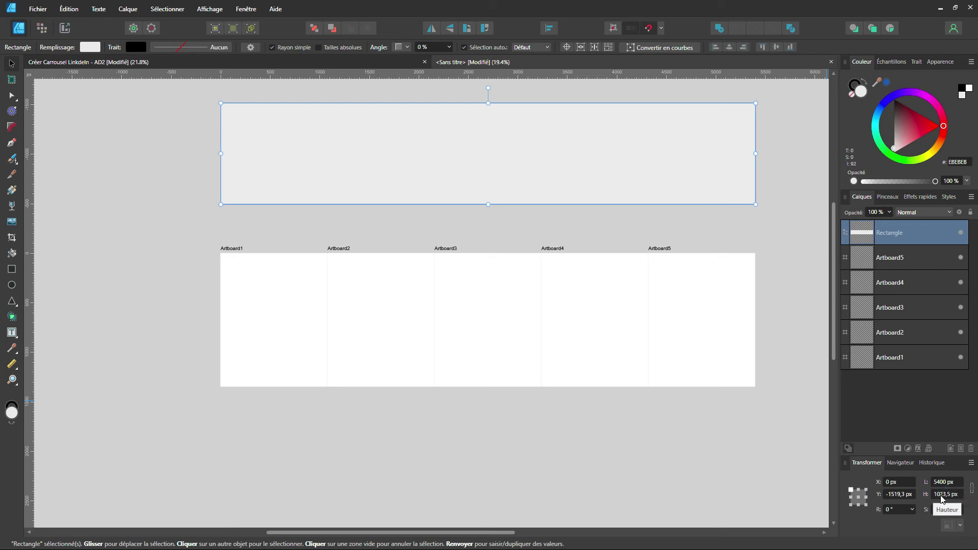
pyautogui.click(942, 497)
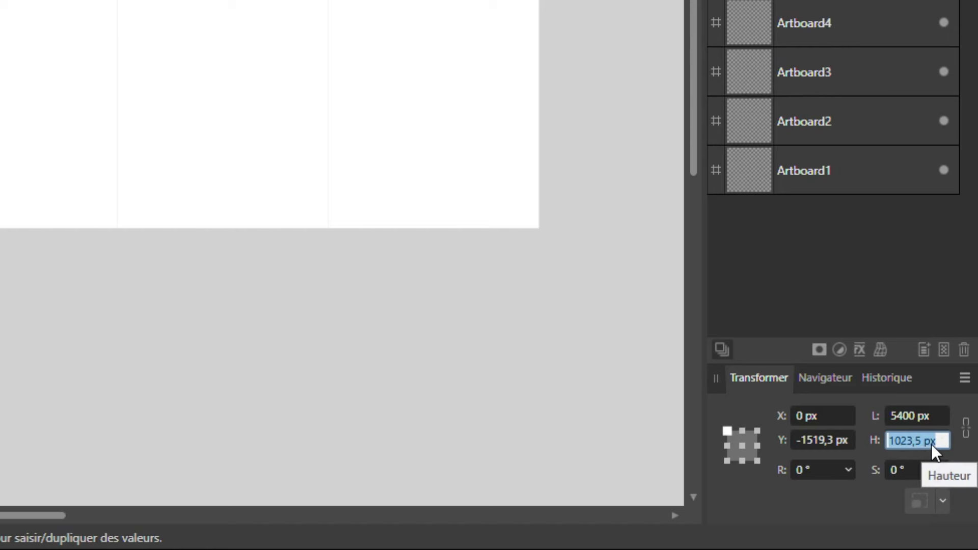
pyautogui.write('1350')
pyautogui.press('Return')
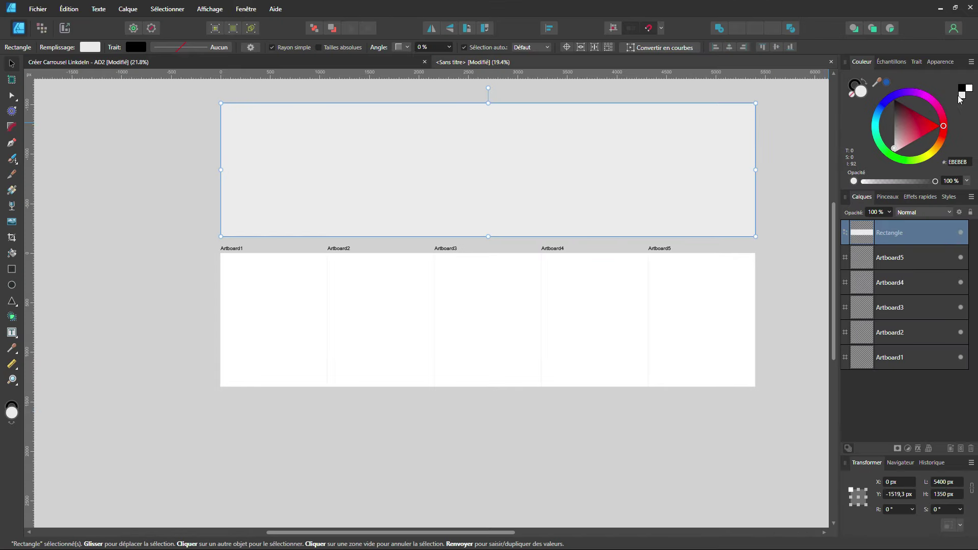
pyautogui.click(936, 102)
pyautogui.moveTo(936, 105); pyautogui.dragTo(939, 111)
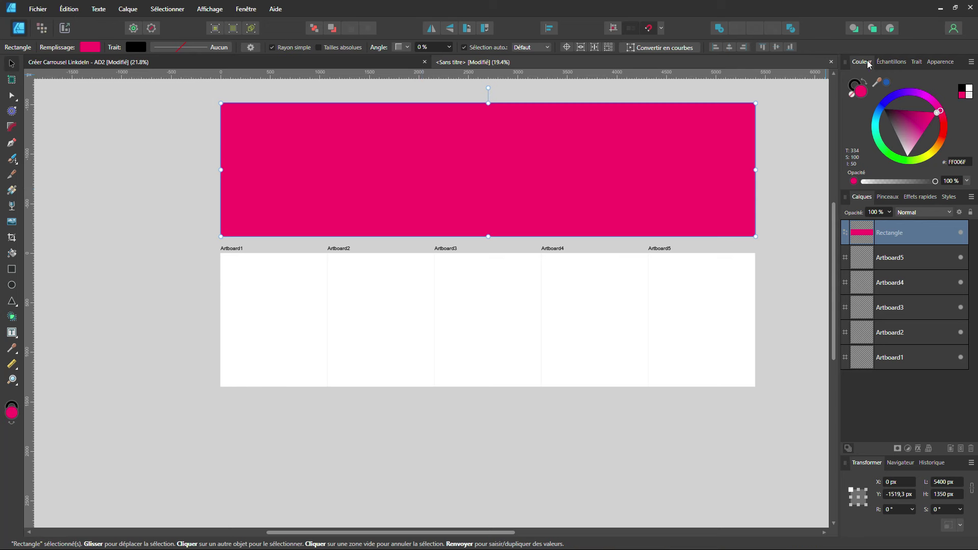
pyautogui.click(247, 10)
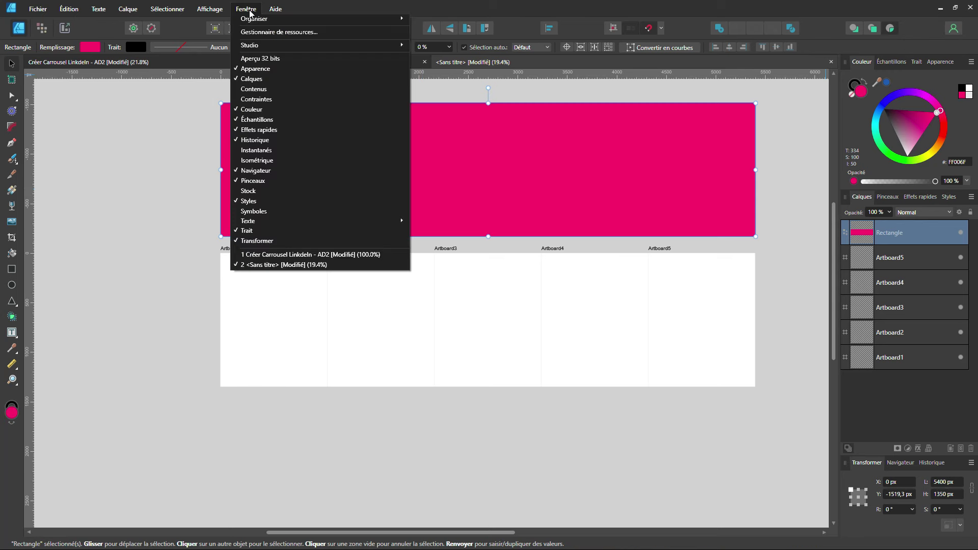
# Place a Pexels laptop stock photo clipped inside the pink rectangle and shrink it
pyautogui.click(245, 190)
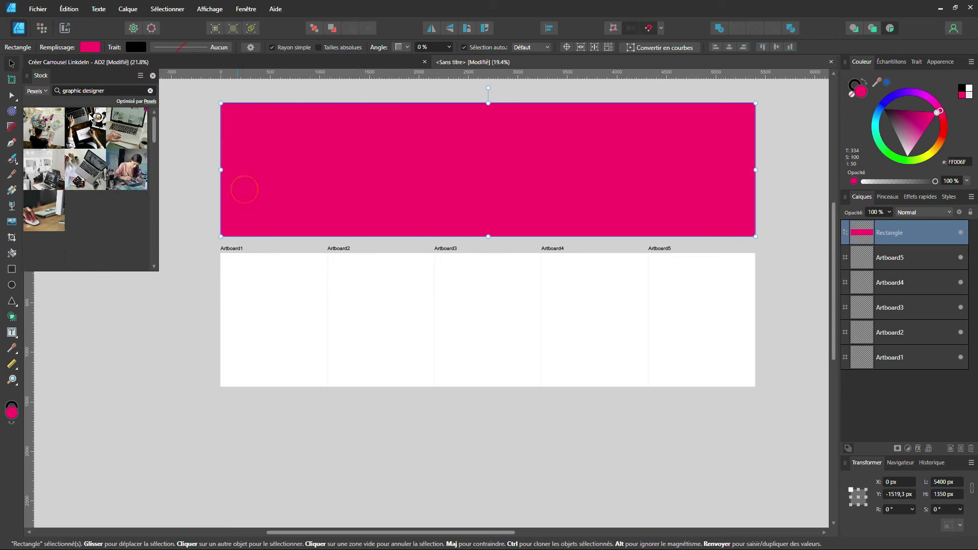
pyautogui.moveTo(119, 138); pyautogui.dragTo(395, 142)
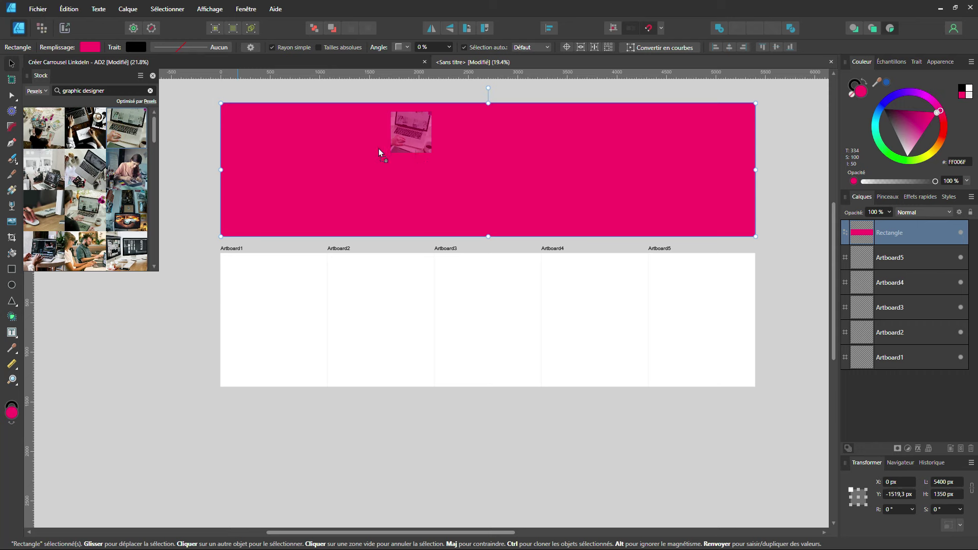
pyautogui.moveTo(500, 165); pyautogui.dragTo(490, 169)
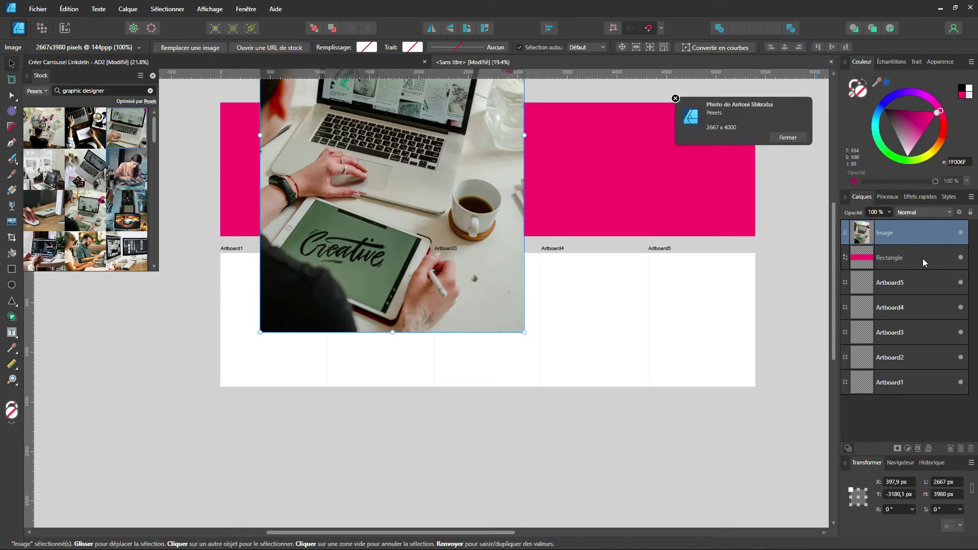
pyautogui.moveTo(896, 240); pyautogui.dragTo(896, 258)
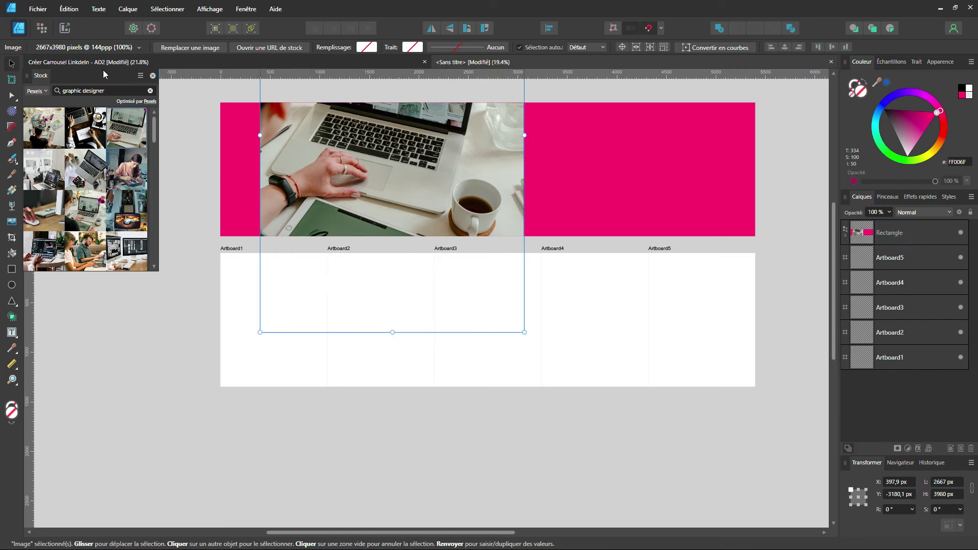
pyautogui.scroll(2, 464, 271)
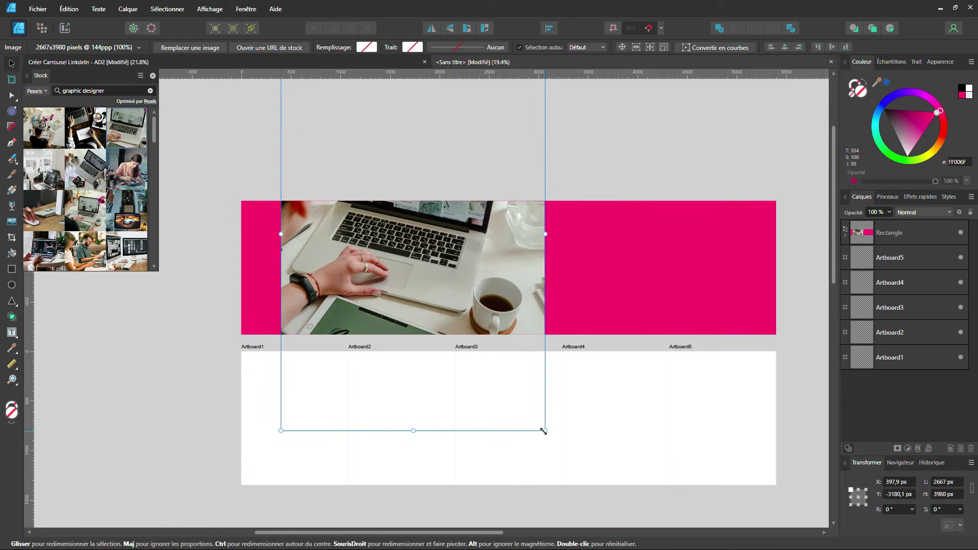
pyautogui.moveTo(544, 429); pyautogui.dragTo(463, 335)
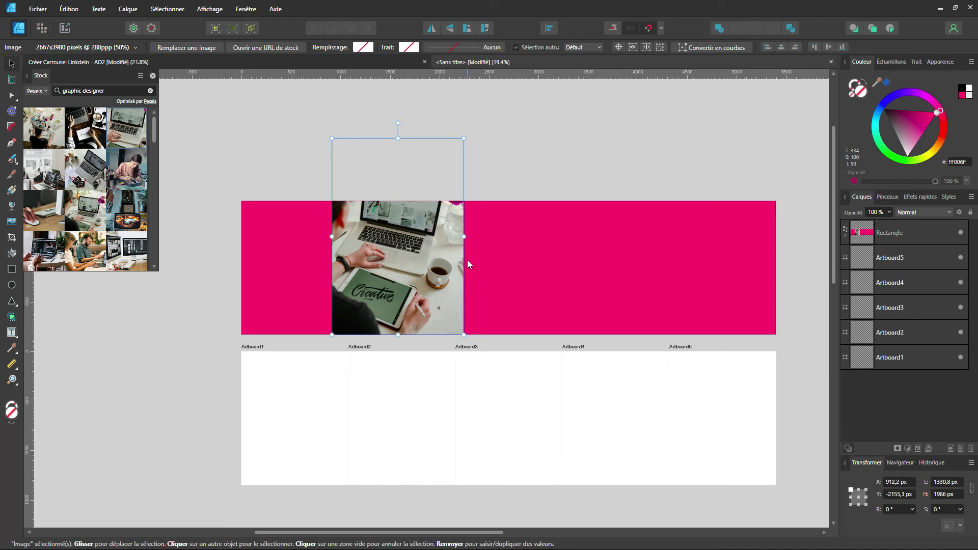
# Cut the pink photo banner and paste the finished COMMENT DEVENIR DESIGNER carousel group
pyautogui.click(544, 263)
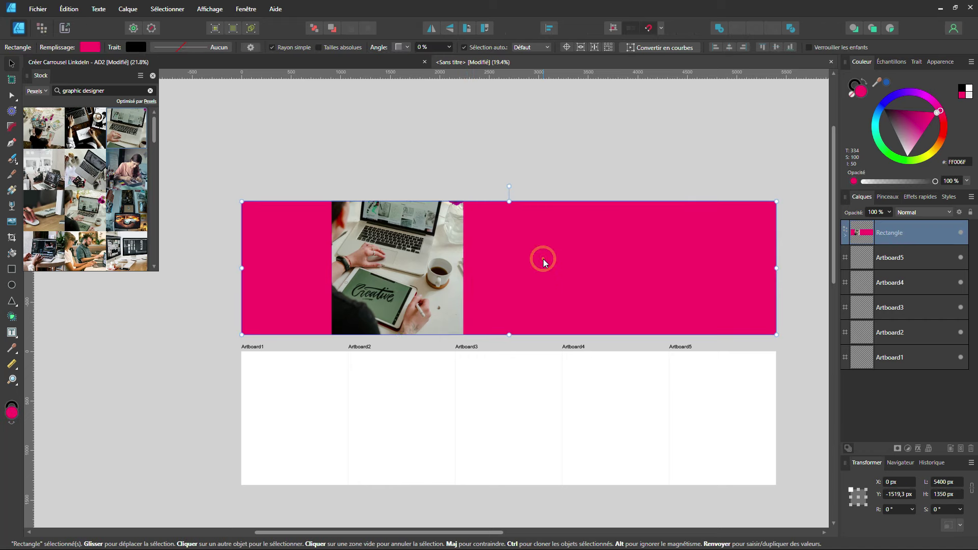
pyautogui.hotkey('ctrl', 'x')
pyautogui.hotkey('ctrl', 'v')
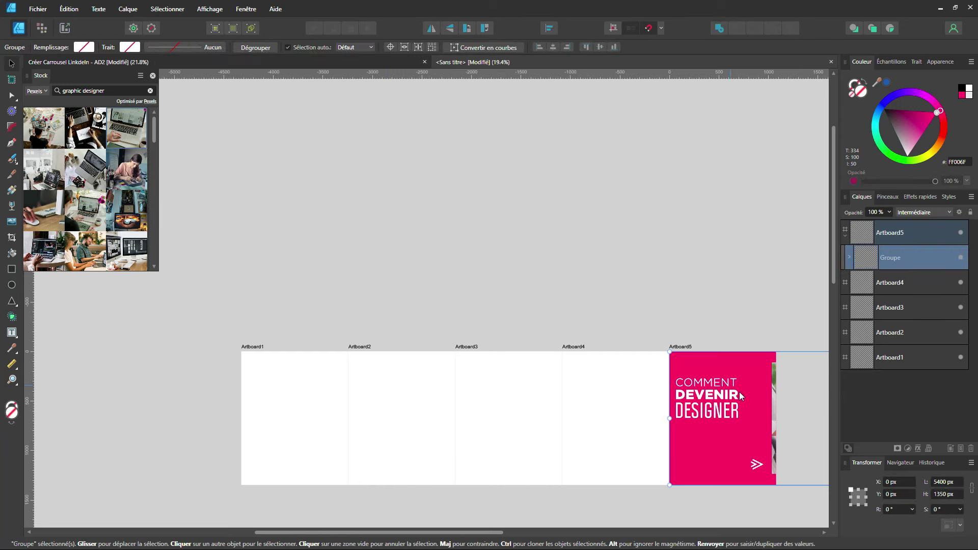
# Drag the carousel group out of Artboard5 above the strip, then down over the artboard row
pyautogui.moveTo(740, 396); pyautogui.dragTo(313, 240)
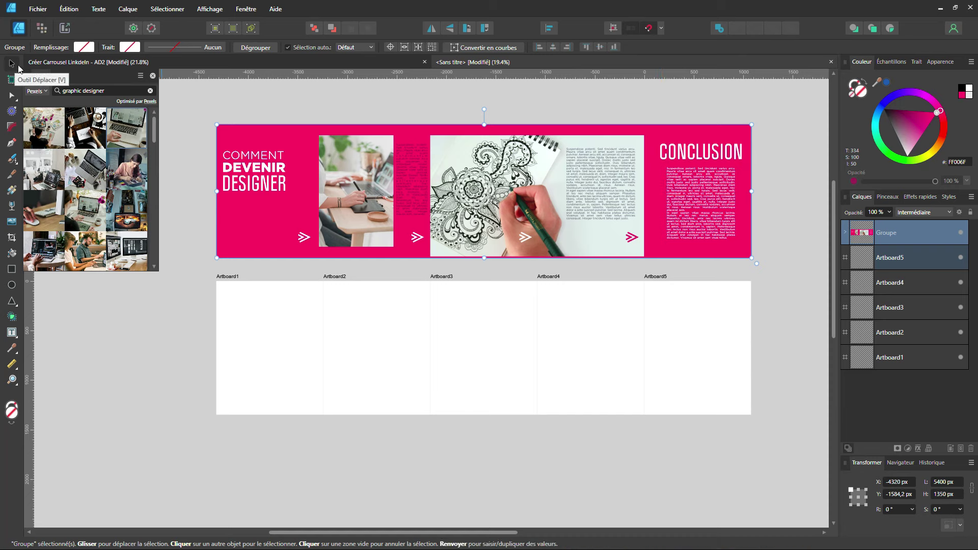
pyautogui.moveTo(520, 165); pyautogui.dragTo(518, 284)
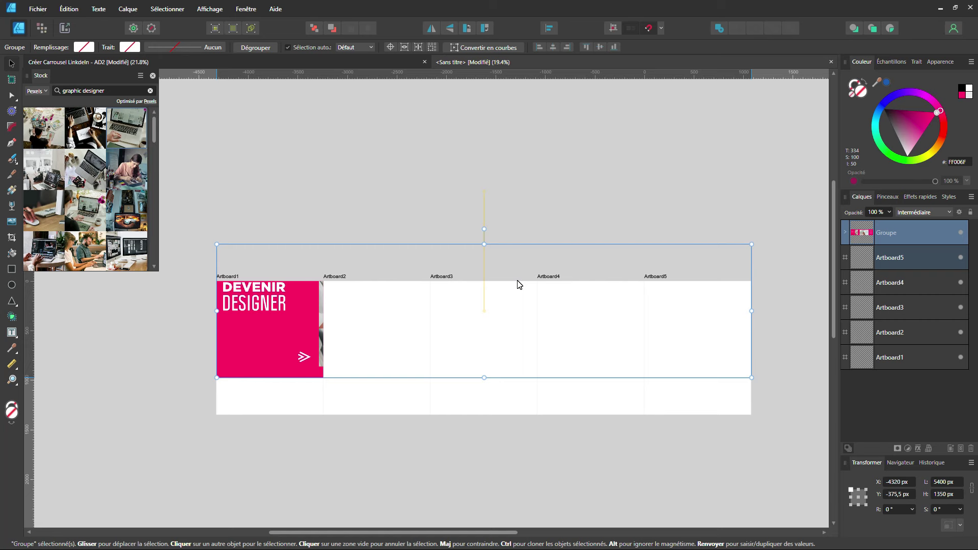
# Snap the carousel group to Y 0 and move it out of Artboard1 to the top layer level
pyautogui.moveTo(518, 284); pyautogui.dragTo(518, 321)
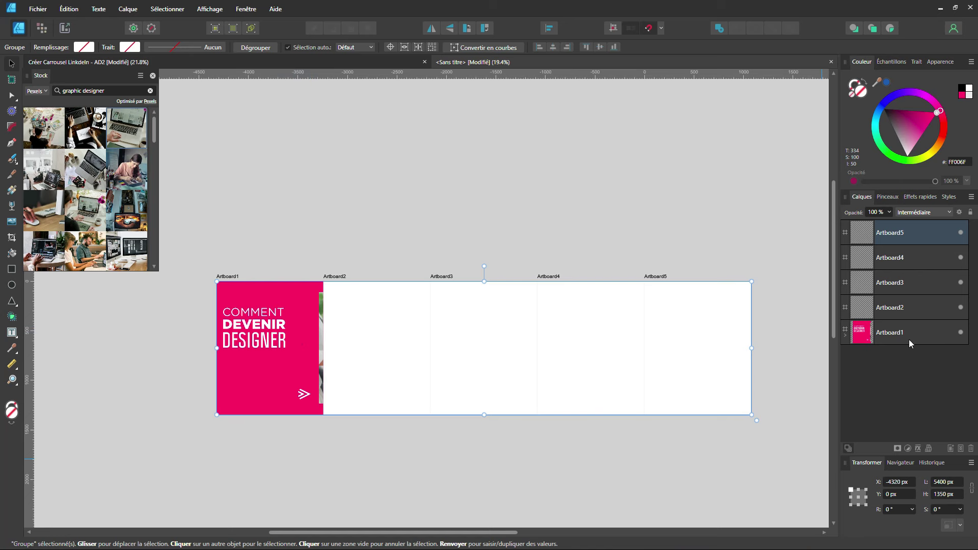
pyautogui.click(845, 335)
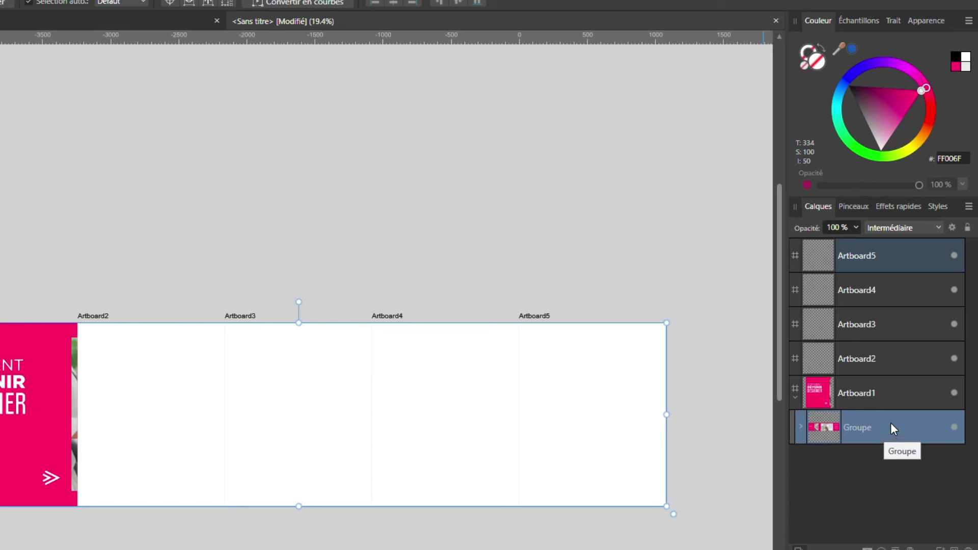
pyautogui.moveTo(890, 423); pyautogui.dragTo(881, 233)
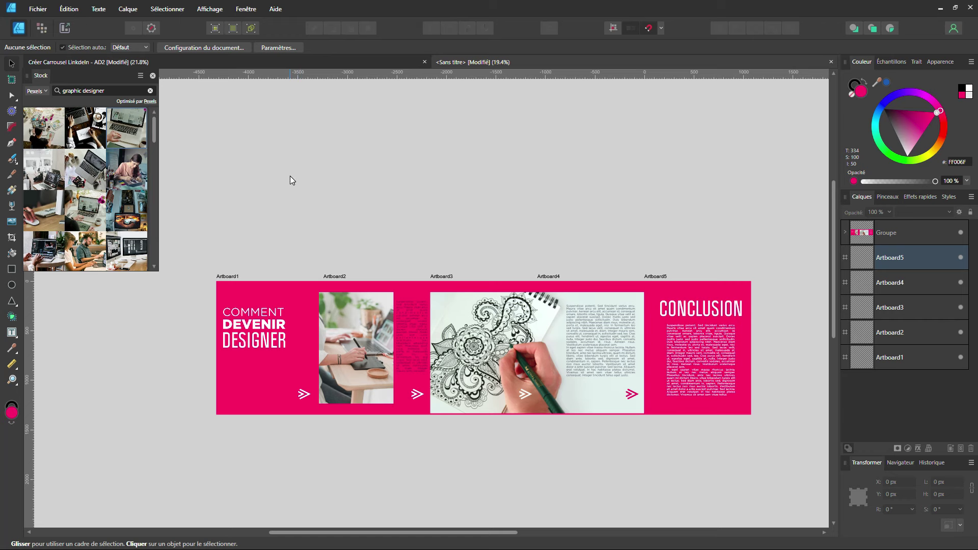
pyautogui.click(39, 9)
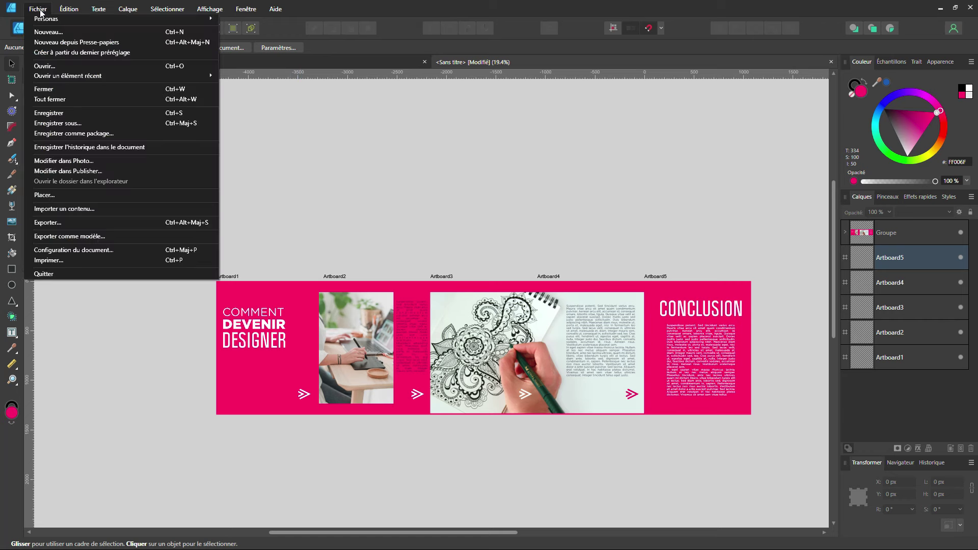
# Bring up the PDF export settings and preview Artboard1, Artboard2 and Artboard3 as export area
pyautogui.click(70, 222)
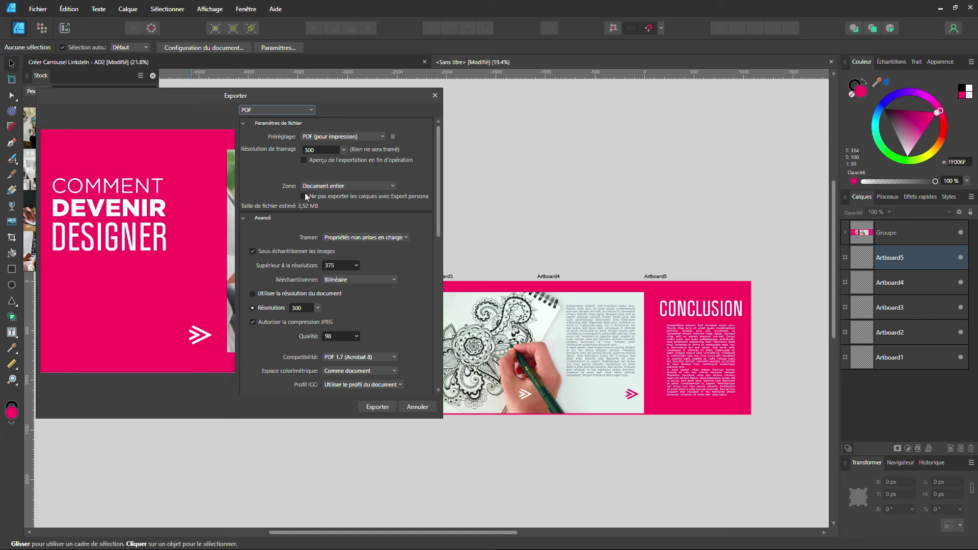
pyautogui.click(338, 186)
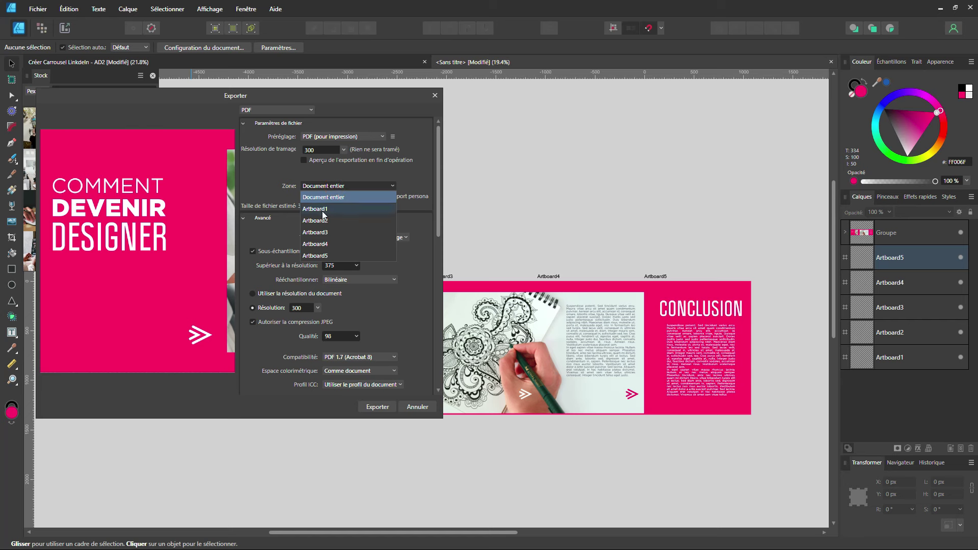
pyautogui.click(322, 211)
pyautogui.click(337, 187)
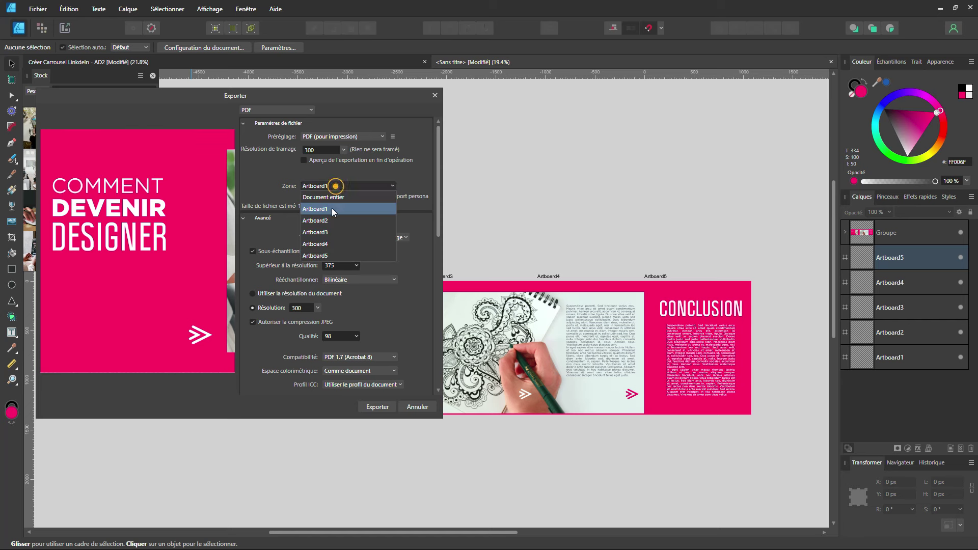
pyautogui.click(328, 221)
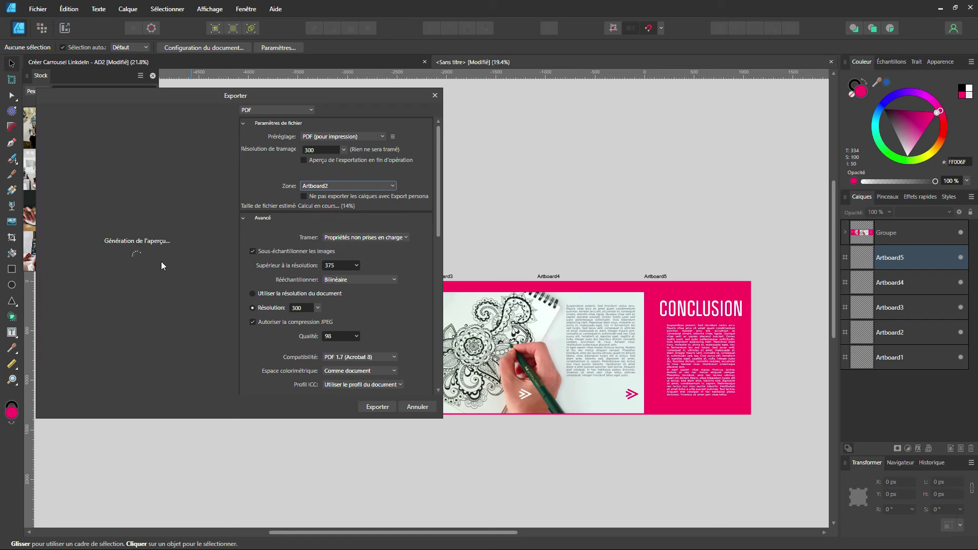
pyautogui.click(330, 186)
pyautogui.click(328, 218)
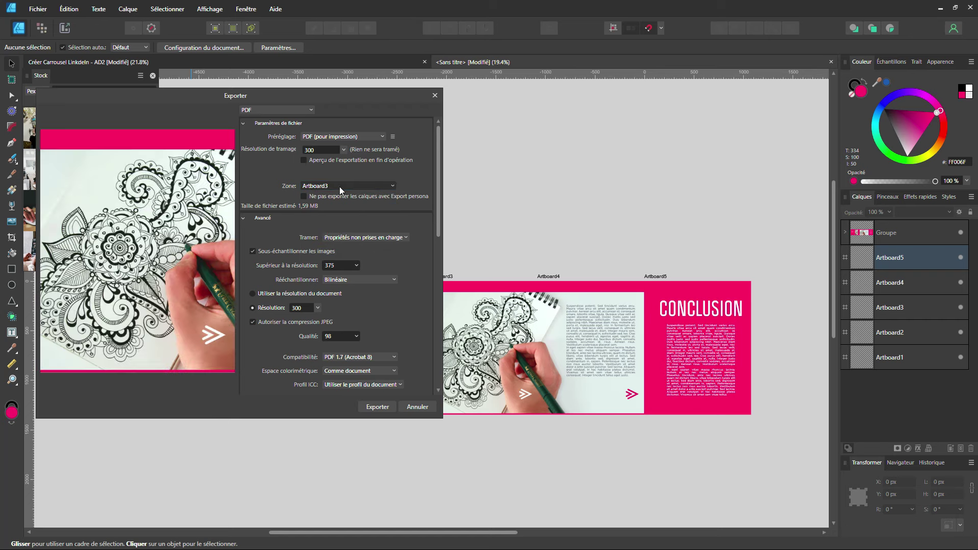
# Preview Artboard4 and Artboard5, then set the export area back to Document entier
pyautogui.click(339, 187)
pyautogui.click(328, 243)
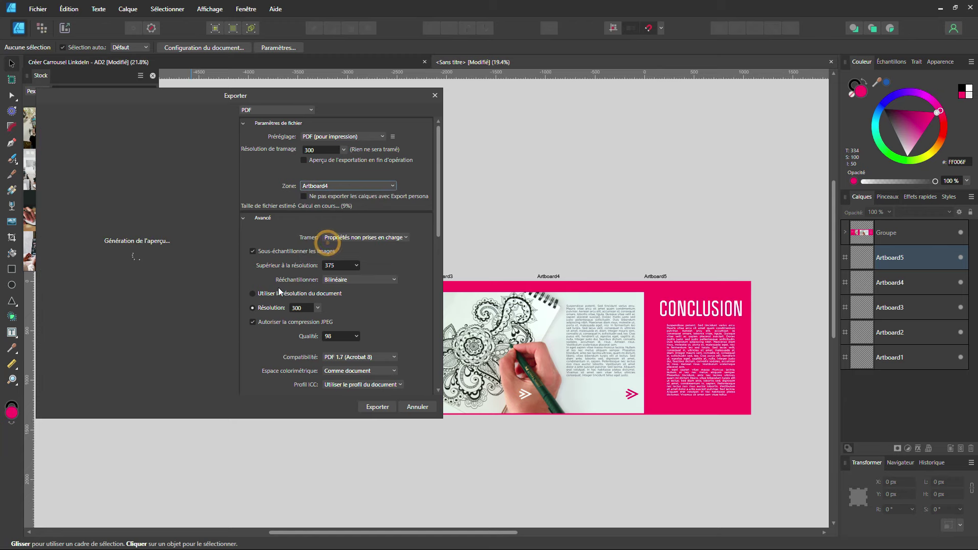
pyautogui.click(366, 185)
pyautogui.click(350, 255)
pyautogui.click(360, 185)
pyautogui.click(347, 198)
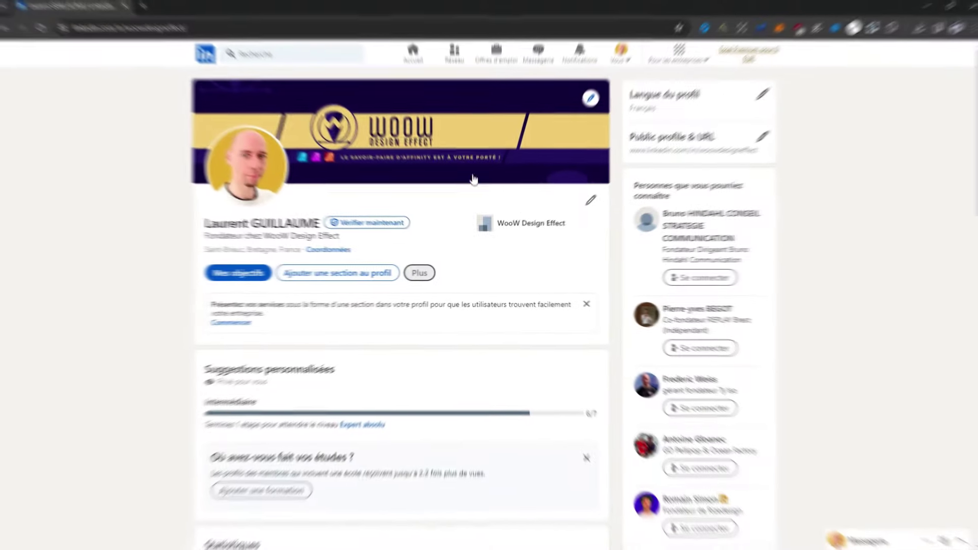
# Start a new LinkedIn post and paste the prepared tutorial caption
pyautogui.scroll(-5, 473, 175)
pyautogui.scroll(-7, 498, 251)
pyautogui.click(529, 303)
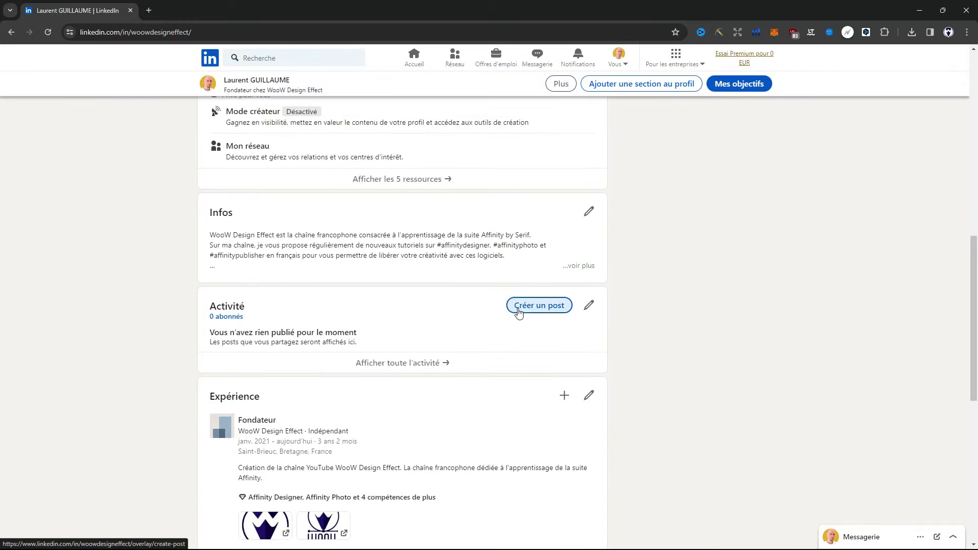
pyautogui.click(357, 143)
pyautogui.hotkey('ctrl', 'v')
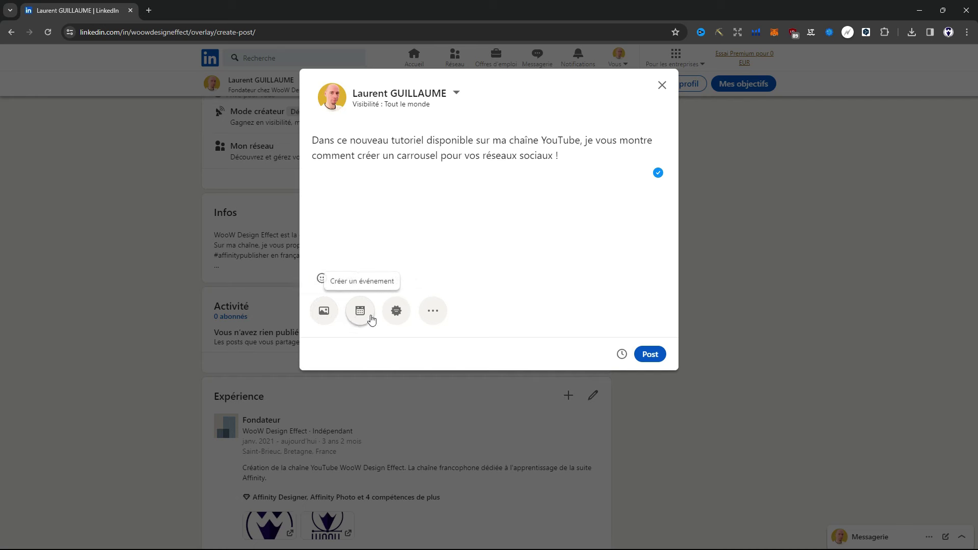
# Attach the carousel PDF file as a document to the post
pyautogui.click(428, 311)
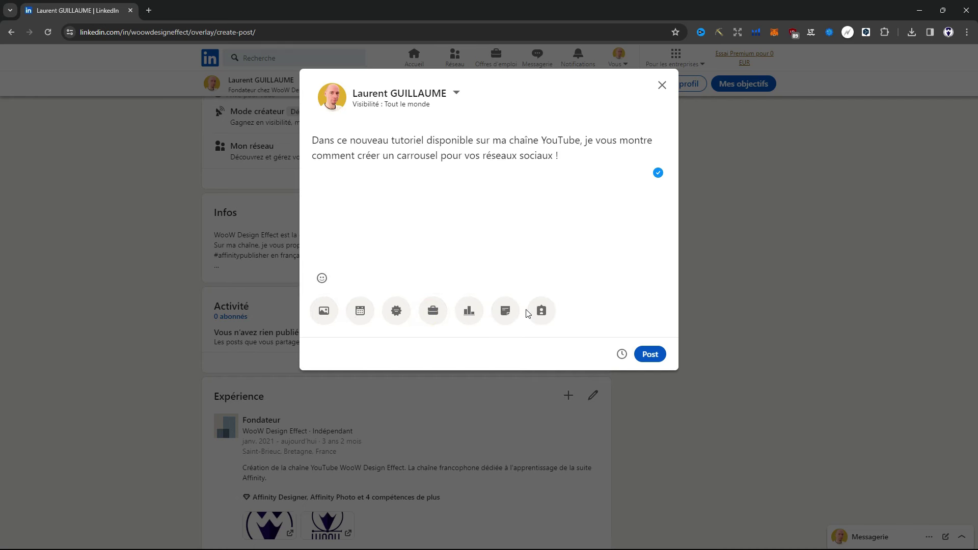
pyautogui.click(505, 314)
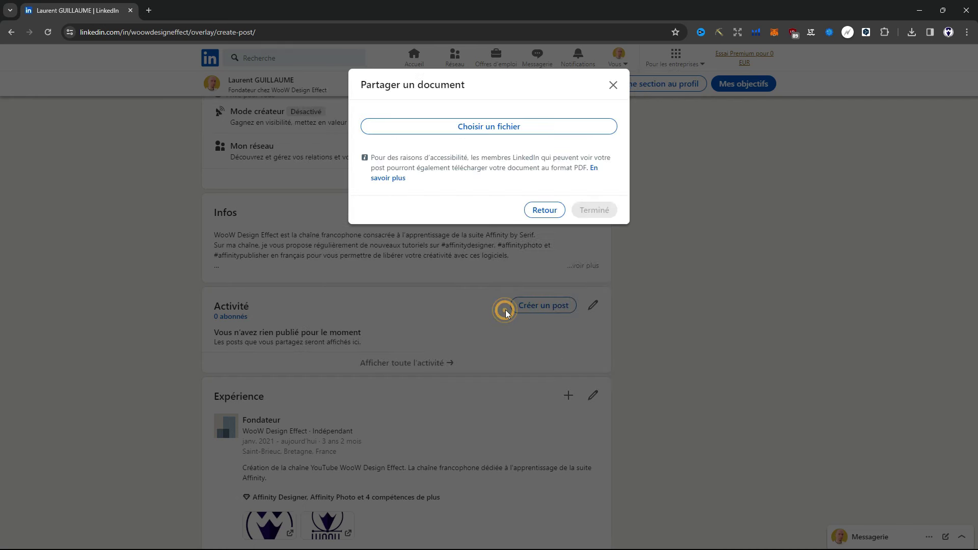
pyautogui.click(500, 129)
pyautogui.click(139, 83)
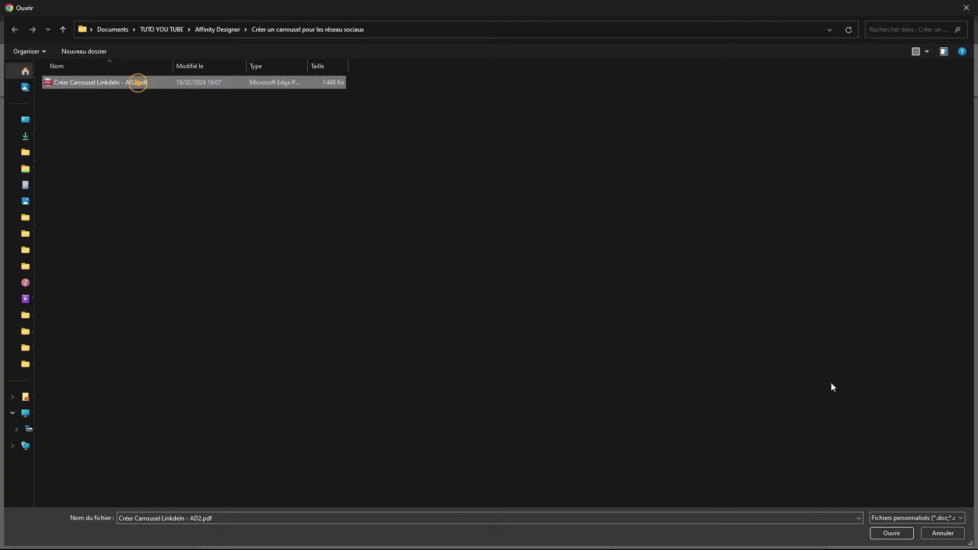
pyautogui.click(892, 533)
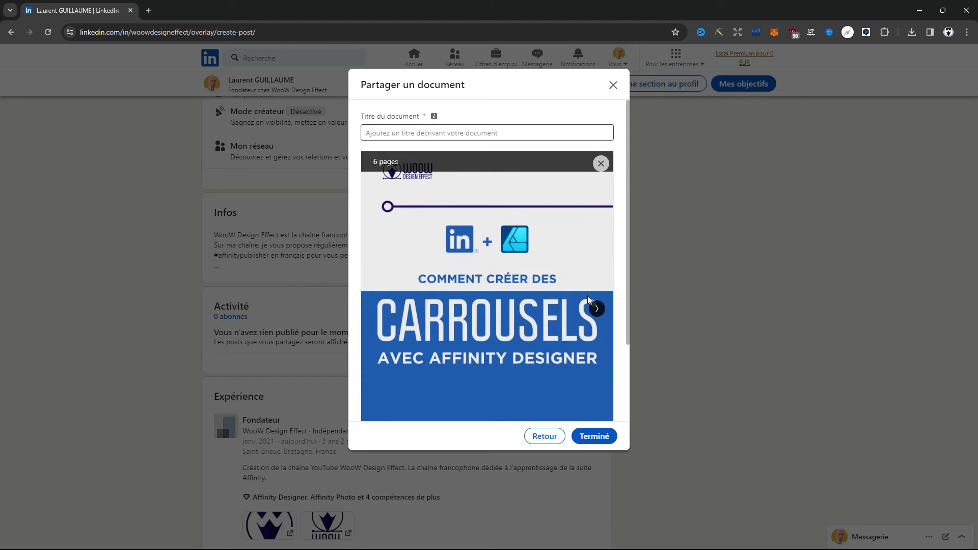
# Page through the PDF preview and title it 'Créer un carrousel pour LinkedIn avec Affinity Designer'
pyautogui.click(598, 309)
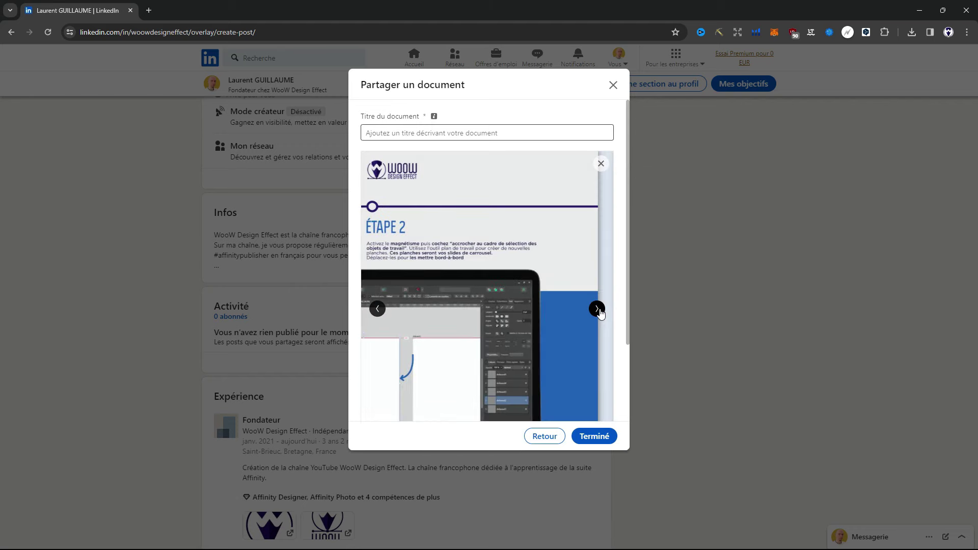
pyautogui.click(599, 309)
pyautogui.click(598, 310)
pyautogui.write('Créer un carrousel pour LinkedIn avec Affinity Designer')
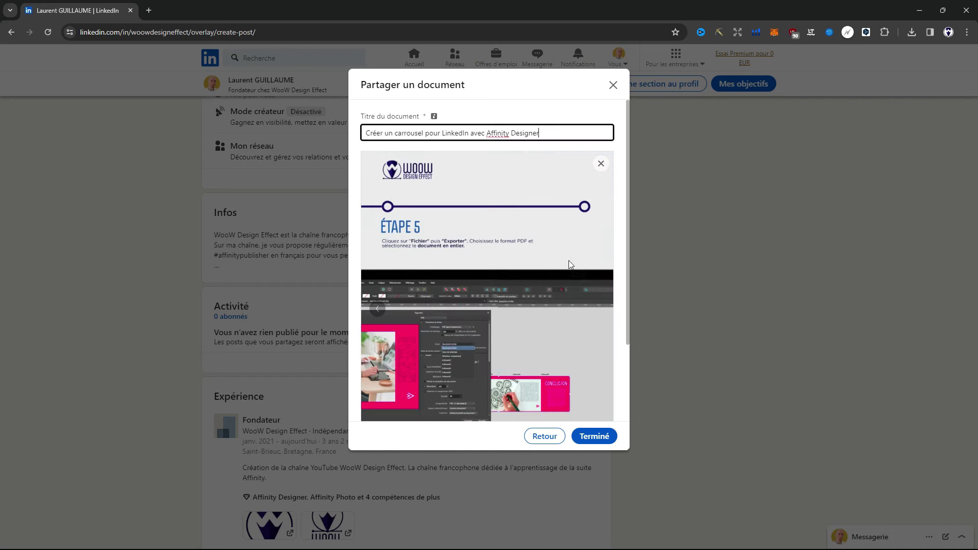
pyautogui.click(594, 436)
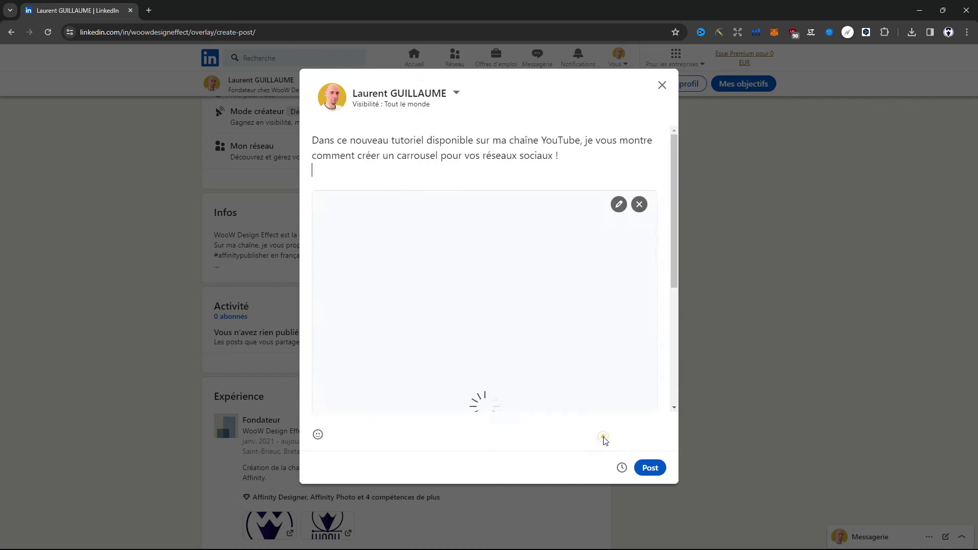
# Review the finished post draft and publish the carousel post
pyautogui.scroll(-4, 525, 320)
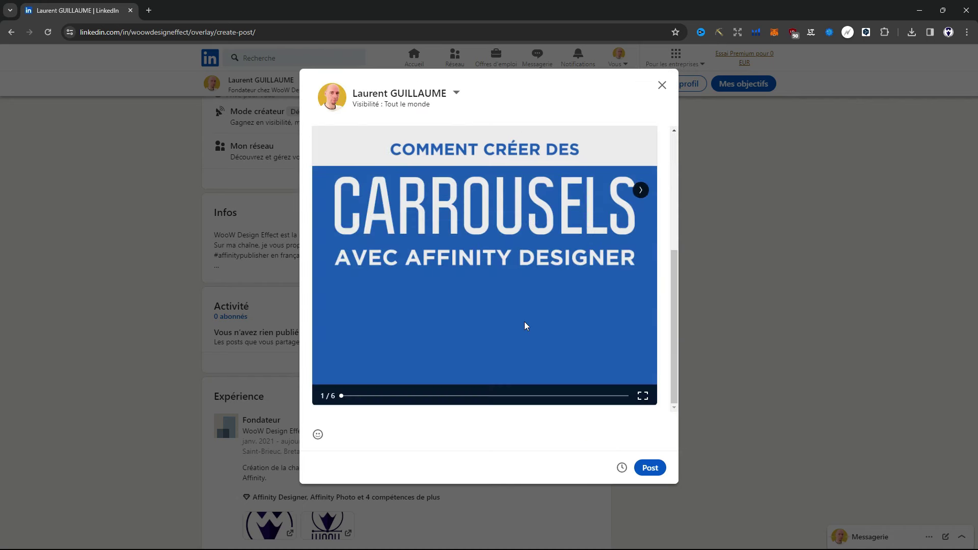
pyautogui.scroll(4, 515, 359)
pyautogui.scroll(-2, 530, 360)
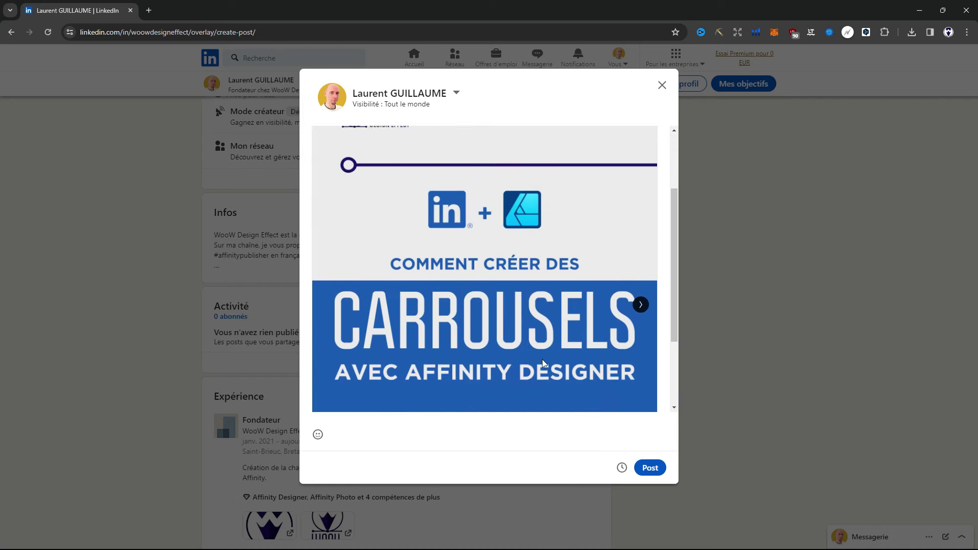
pyautogui.scroll(-2, 543, 359)
pyautogui.scroll(1, 543, 359)
pyautogui.scroll(1, 543, 360)
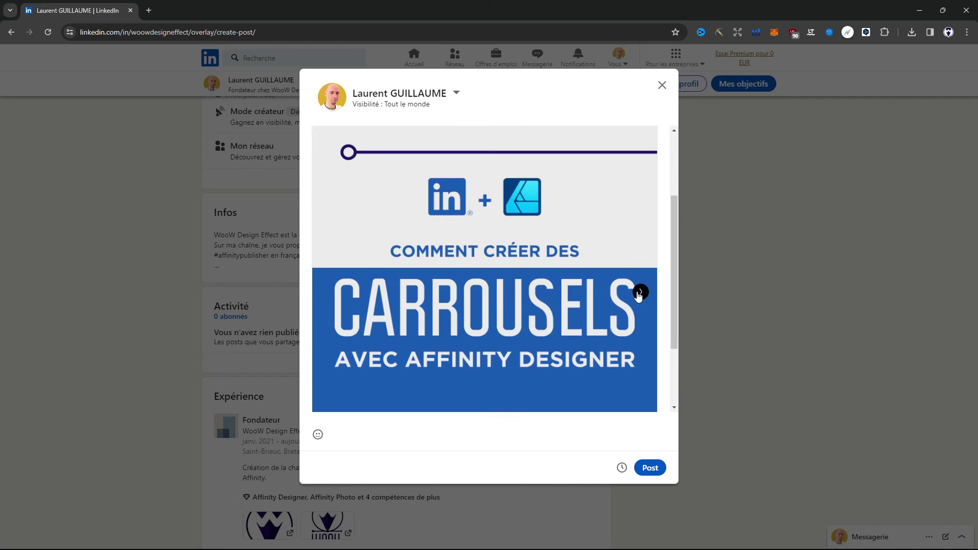
pyautogui.click(644, 469)
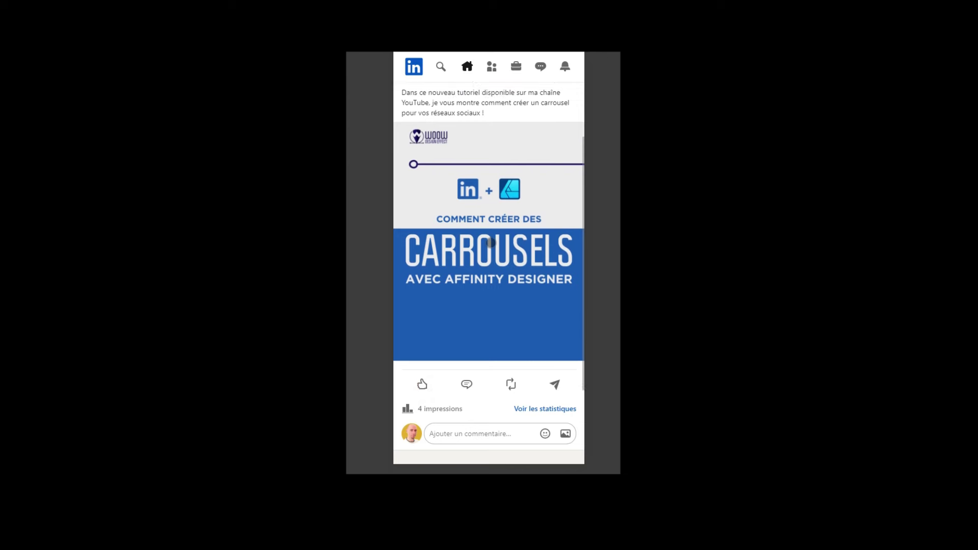
# Scroll the LinkedIn mobile feed up and down to review the published carousel post
pyautogui.scroll(3, 491, 243)
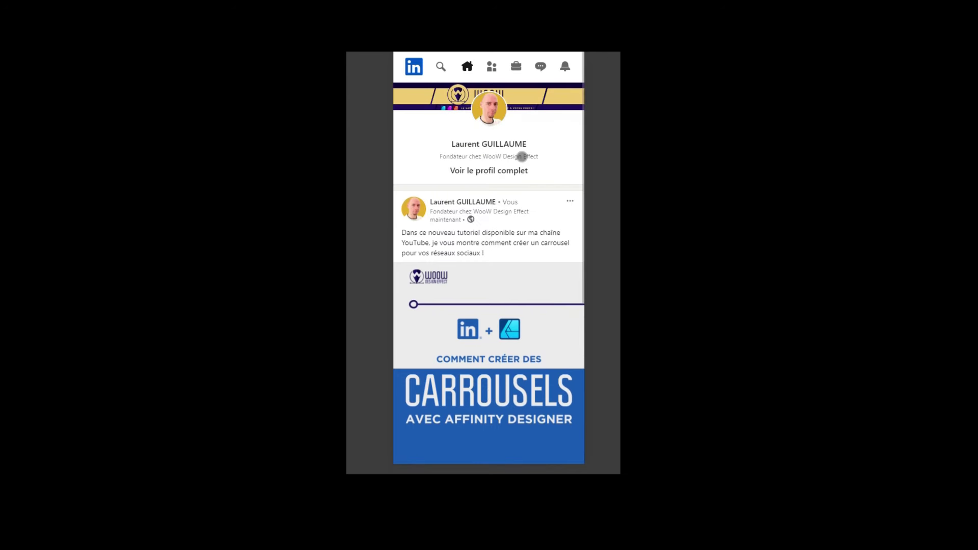
pyautogui.scroll(-2, 521, 158)
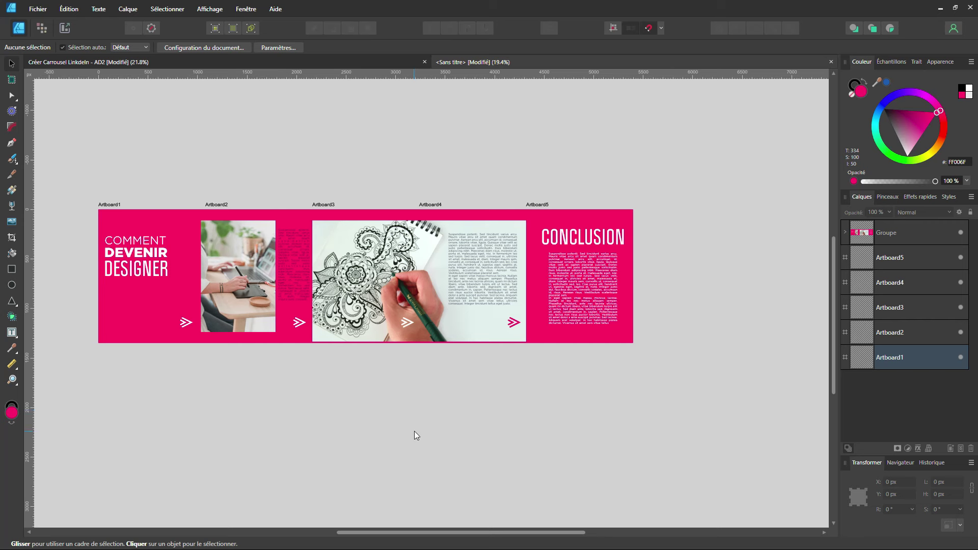
pyautogui.click(42, 10)
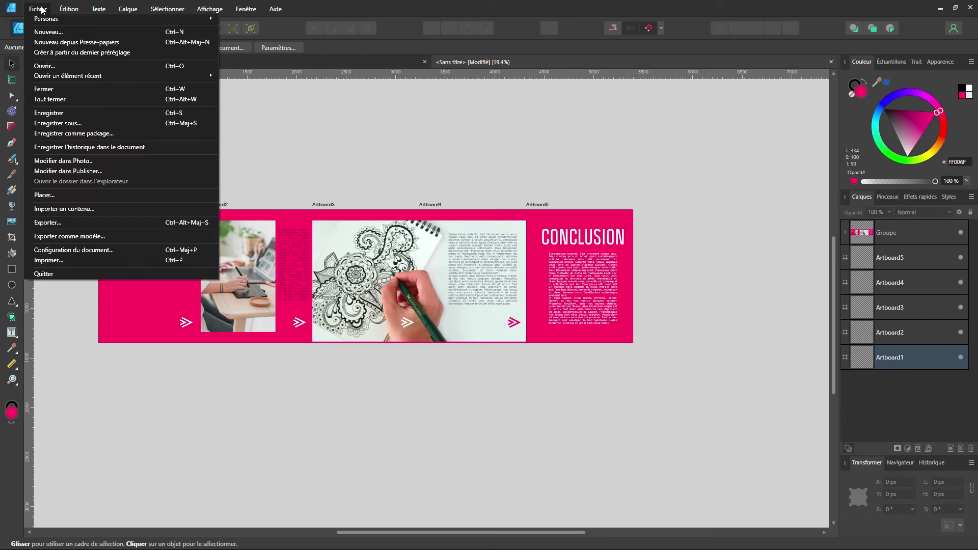
pyautogui.click(49, 223)
pyautogui.click(361, 220)
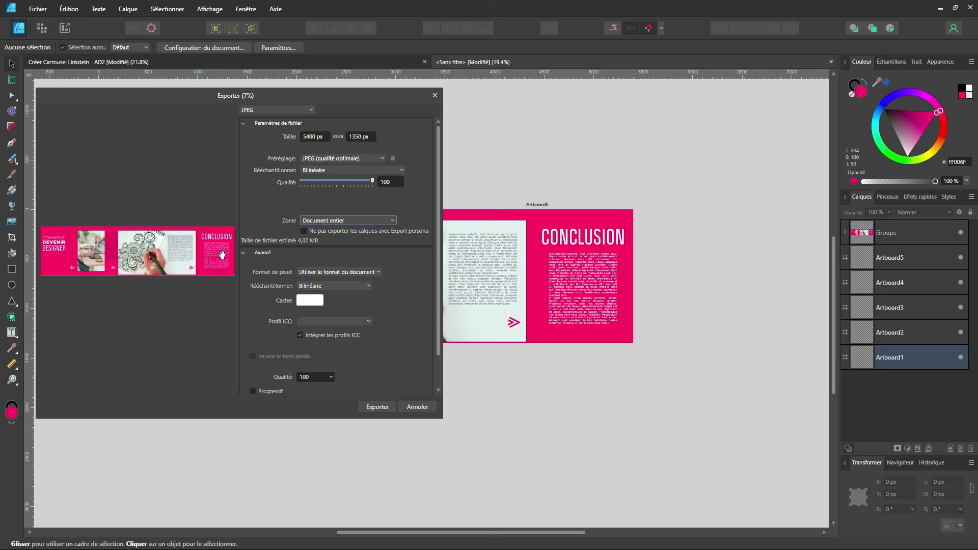
pyautogui.click(329, 221)
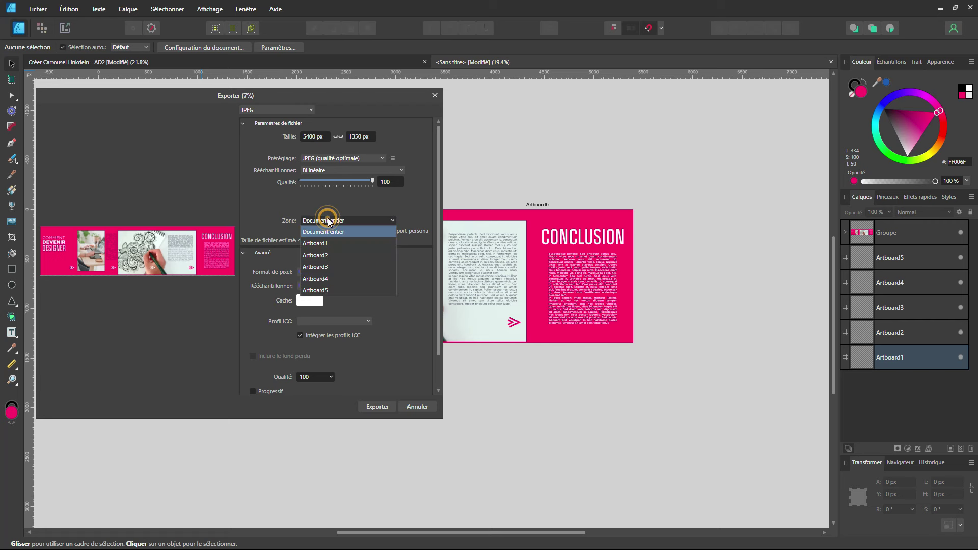
pyautogui.click(328, 244)
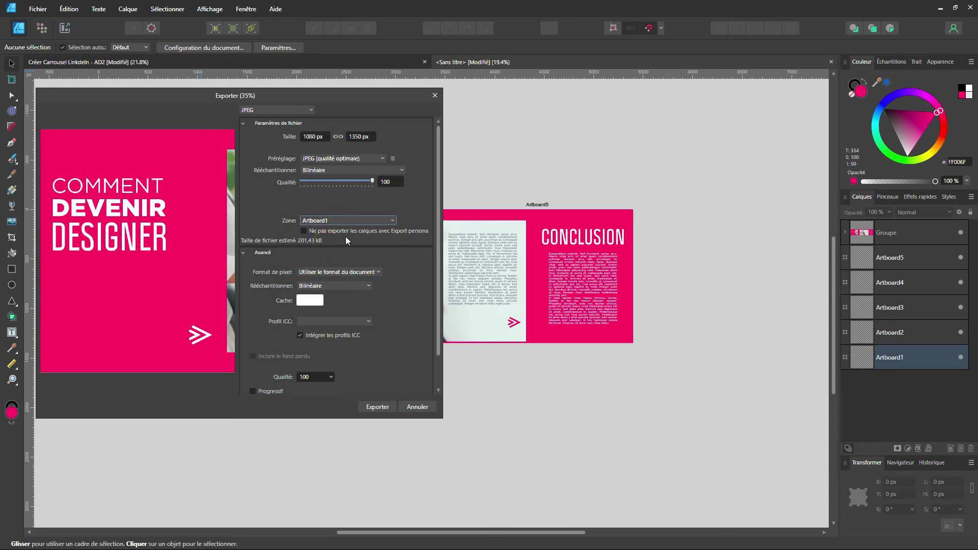
pyautogui.click(337, 220)
pyautogui.click(328, 253)
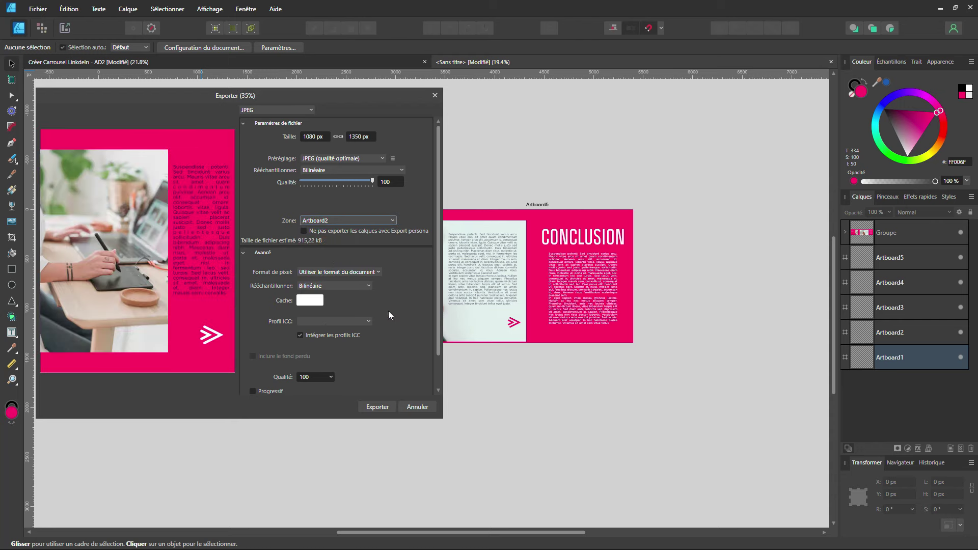
pyautogui.click(363, 221)
pyautogui.click(339, 263)
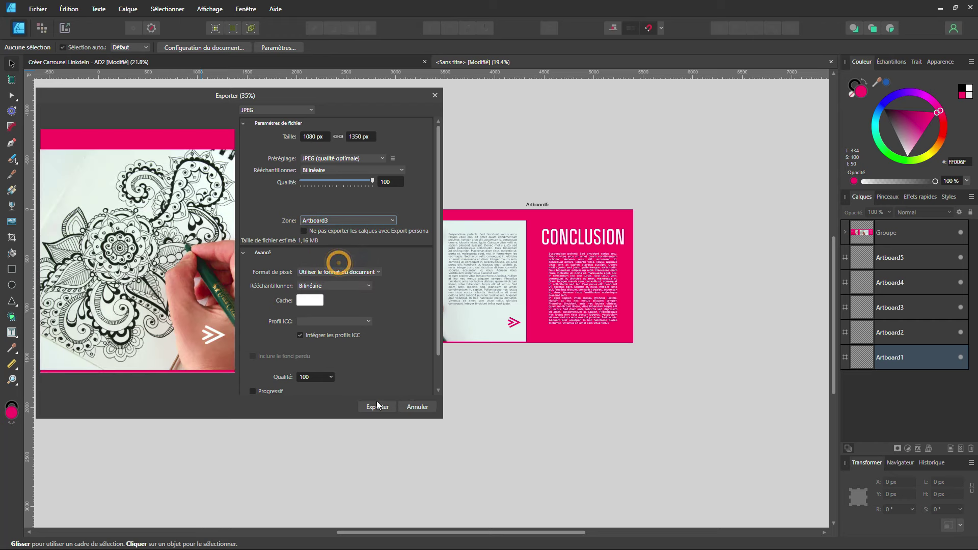
pyautogui.click(336, 218)
pyautogui.click(329, 229)
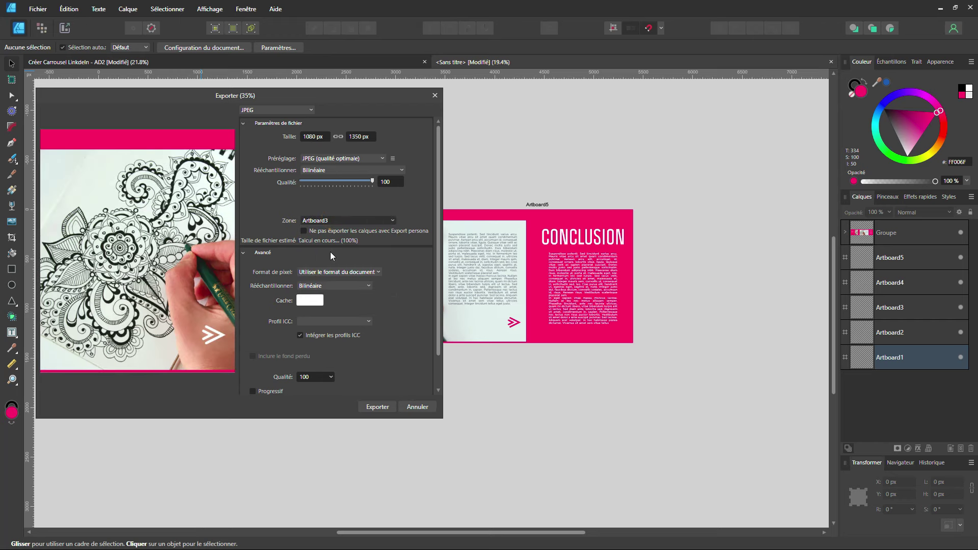
pyautogui.click(413, 407)
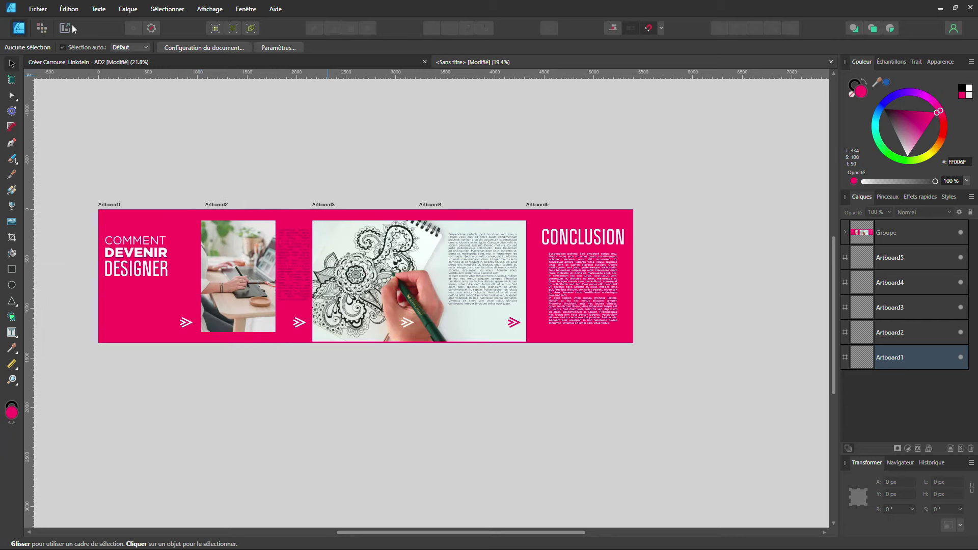
pyautogui.click(70, 28)
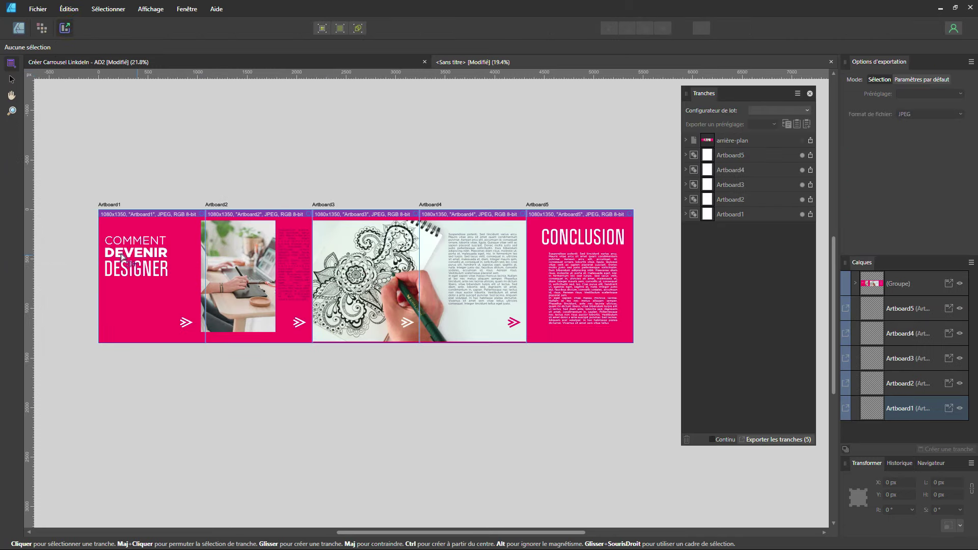
pyautogui.click(736, 154)
pyautogui.click(737, 184)
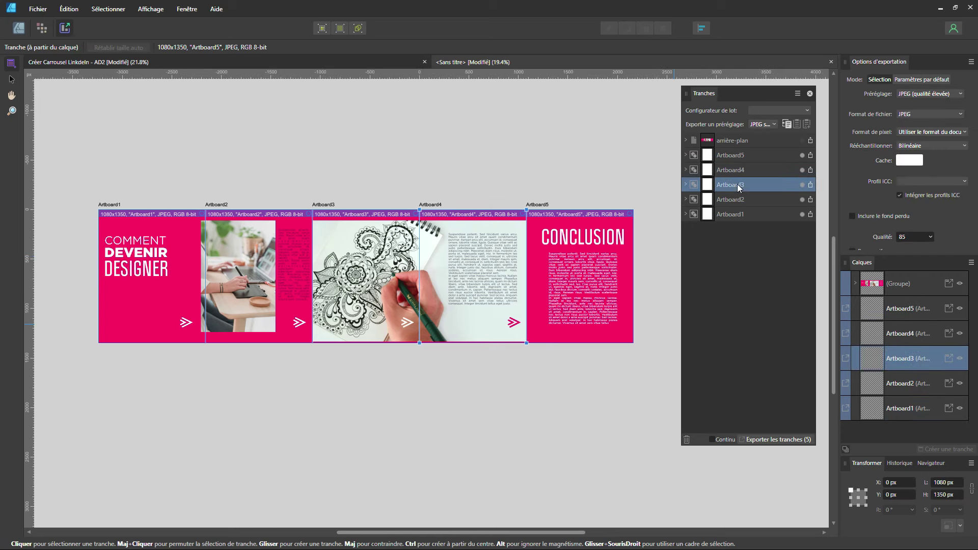
pyautogui.click(738, 201)
pyautogui.click(737, 214)
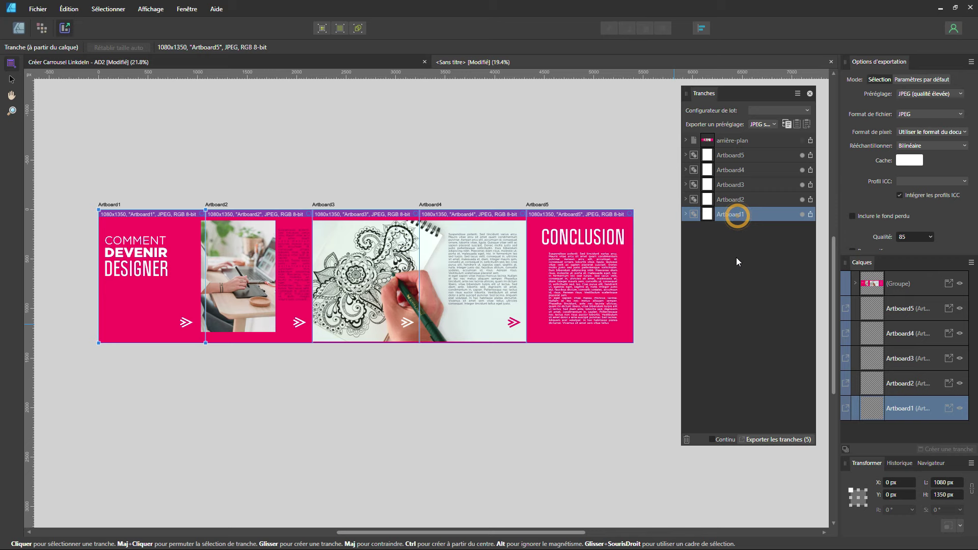
pyautogui.click(756, 141)
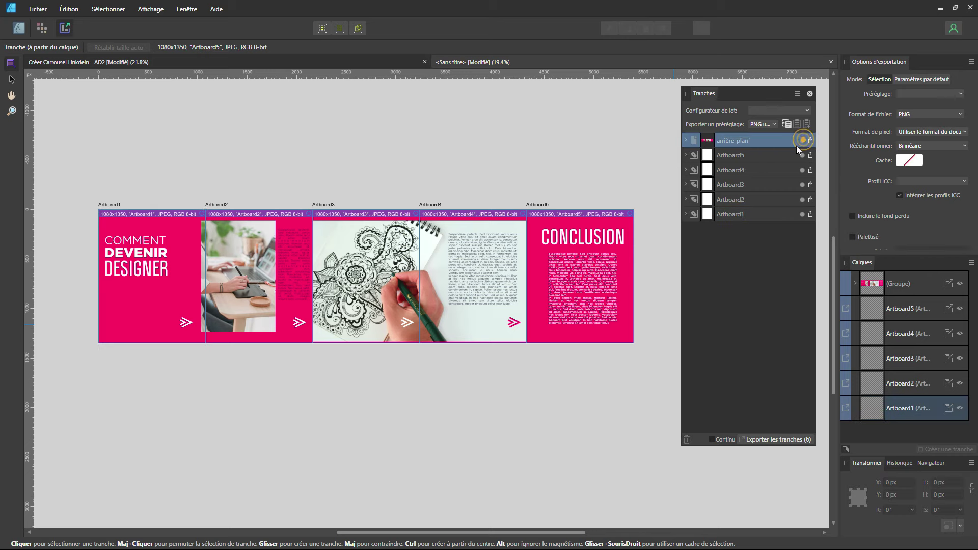
pyautogui.click(756, 157)
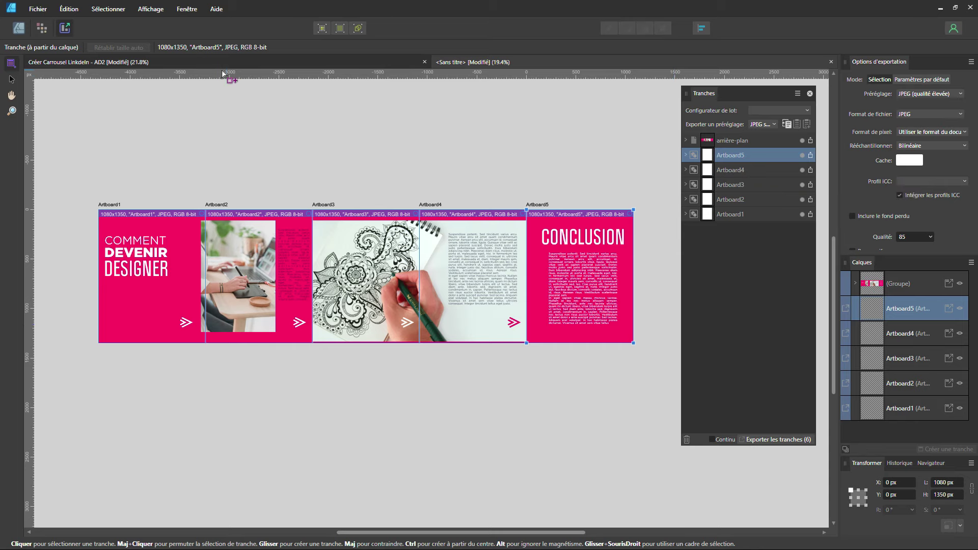
pyautogui.click(19, 28)
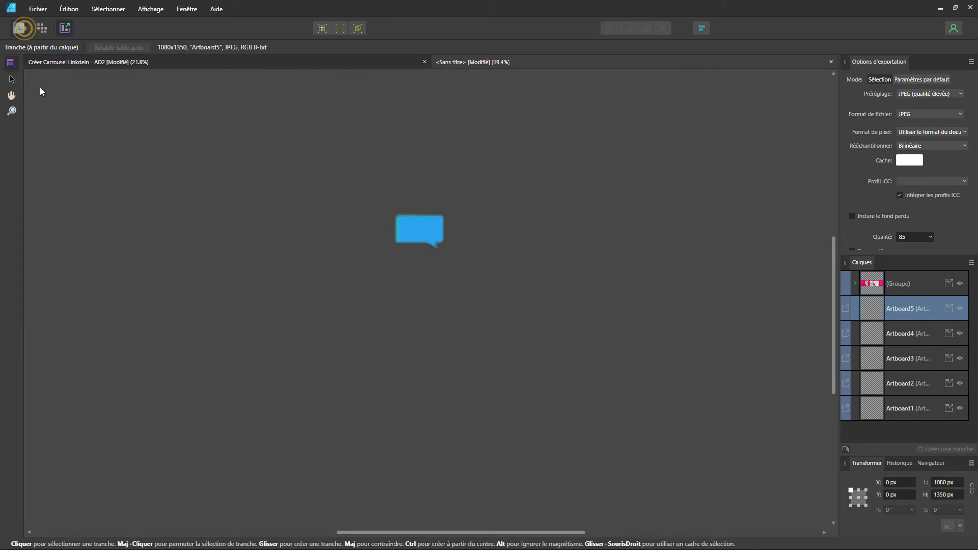